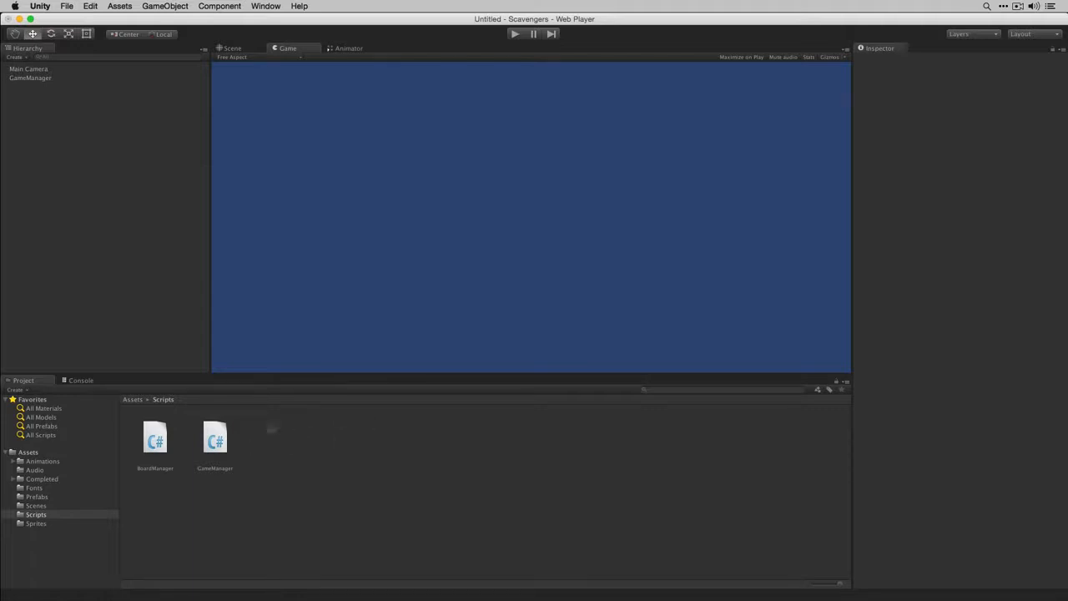
Select the GameManager object in the scene and open the GameManager script for editing.
{"action": "key", "text": "super+a"}
{"action": "left_click_drag", "start_coordinate": [111, 178], "coordinate": [20, 81]}
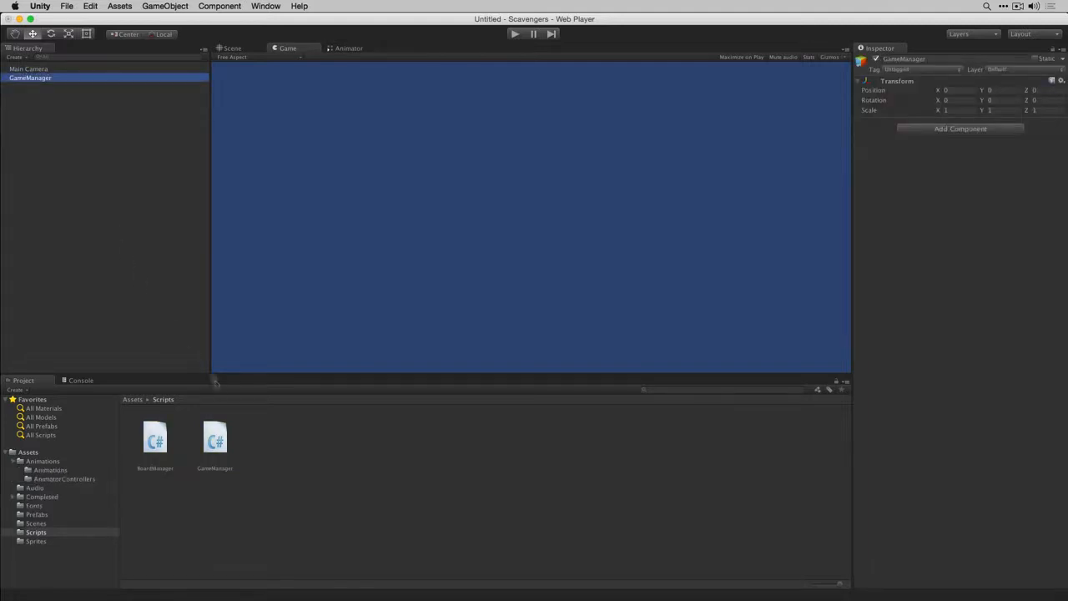
{"action": "double_click", "coordinate": [215, 438]}
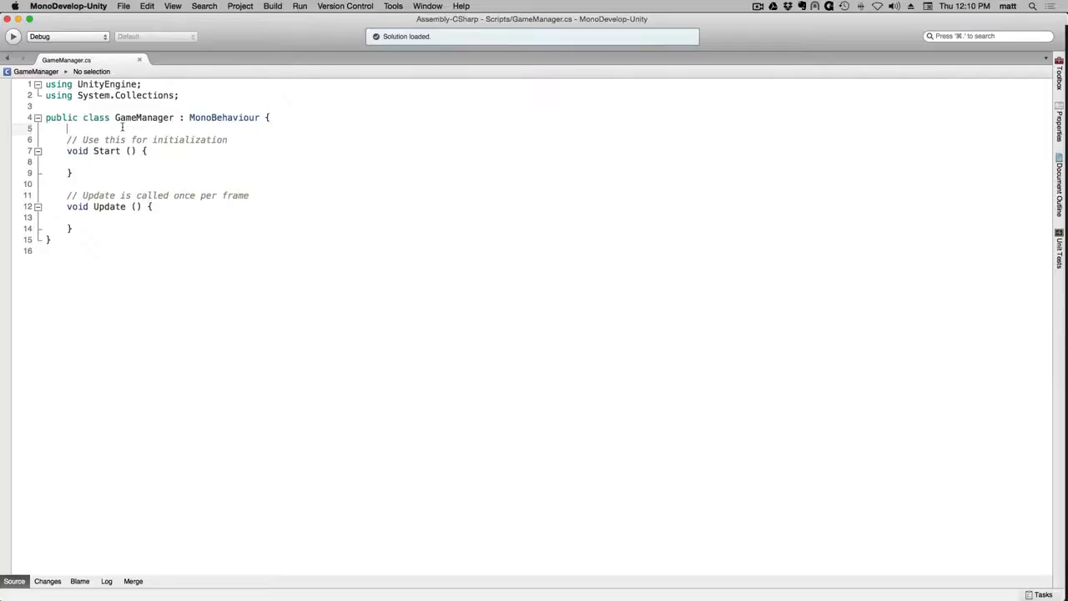
Declare a public BoardManager variable boardScript and a private int level equal to 3 in the GameManager class.
{"action": "key", "text": "Return"}
{"action": "type", "text": "public Boa"}
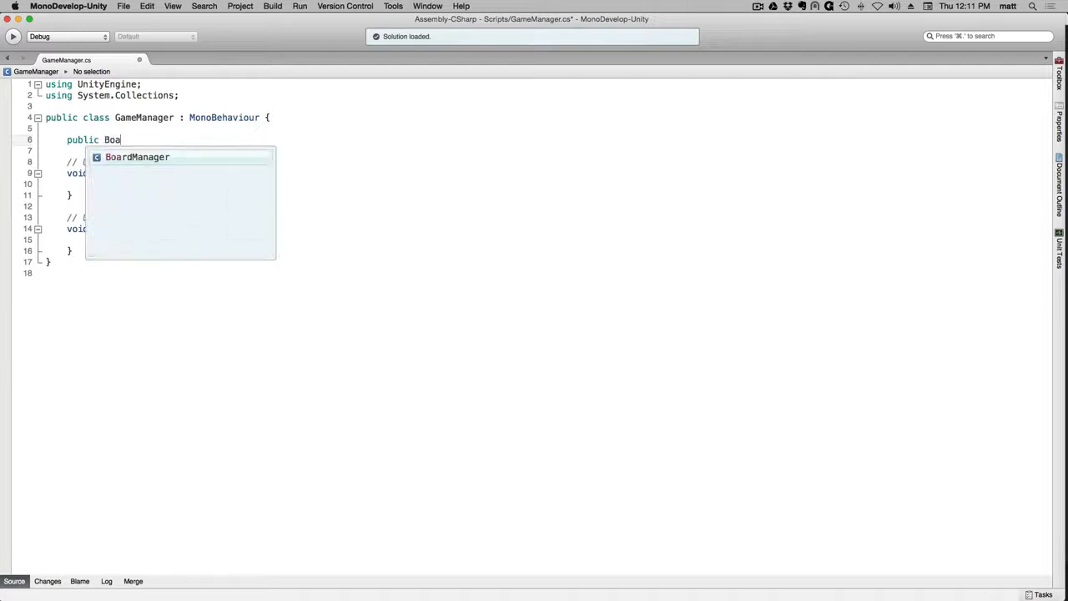
{"action": "type", "text": "rdManager boardScript;"}
{"action": "key", "text": "Return"}
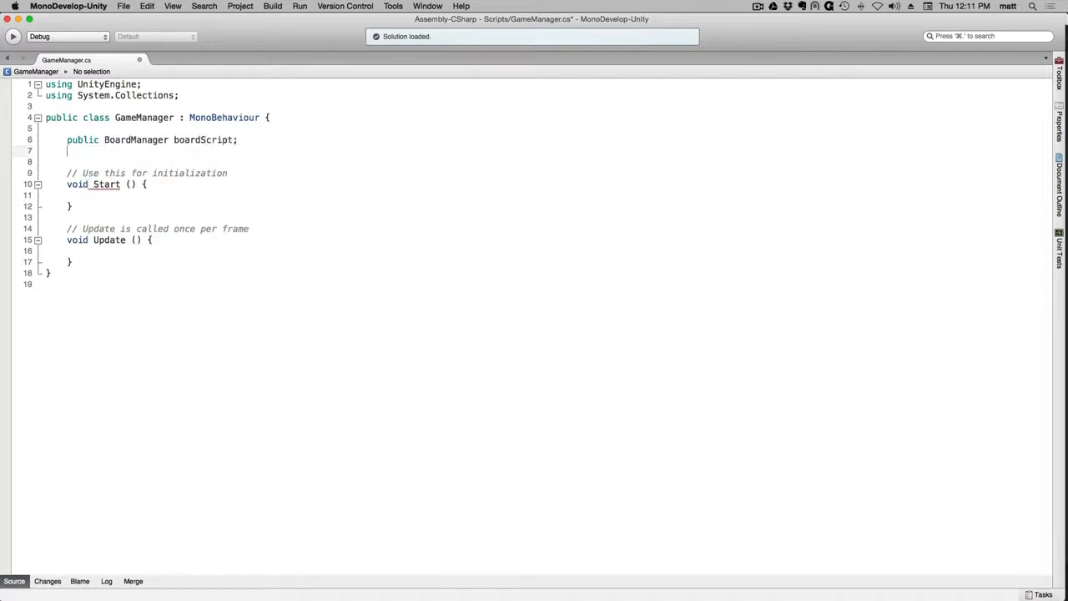
{"action": "key", "text": "Return"}
{"action": "key", "text": "Return"}
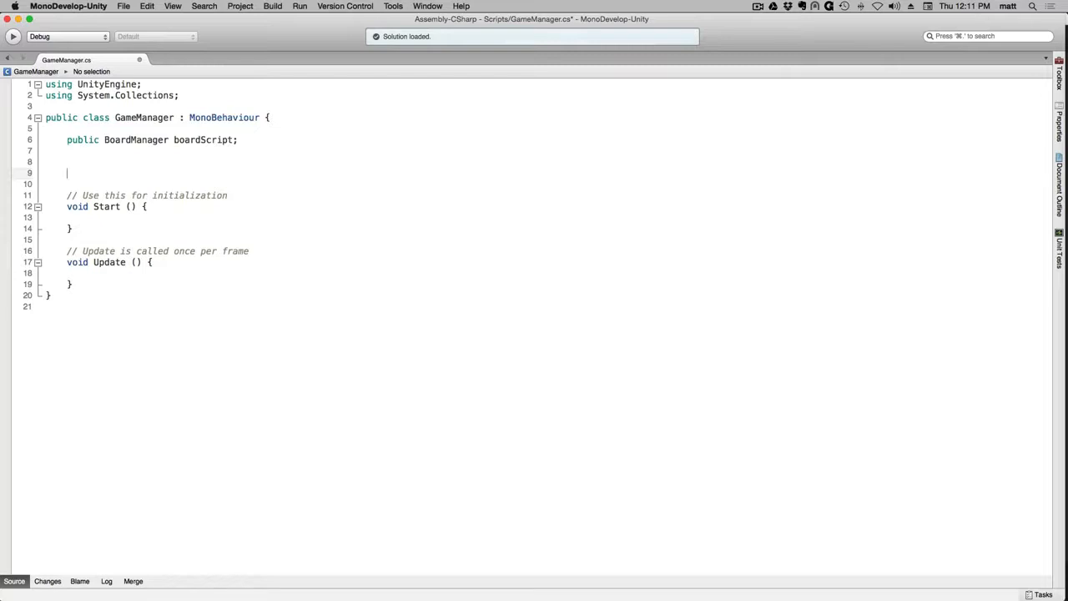
{"action": "type", "text": "private int level = 3;"}
Rename the Start function to Awake and put its opening brace on a separate line.
{"action": "double_click", "coordinate": [103, 207]}
{"action": "type", "text": "Awake"}
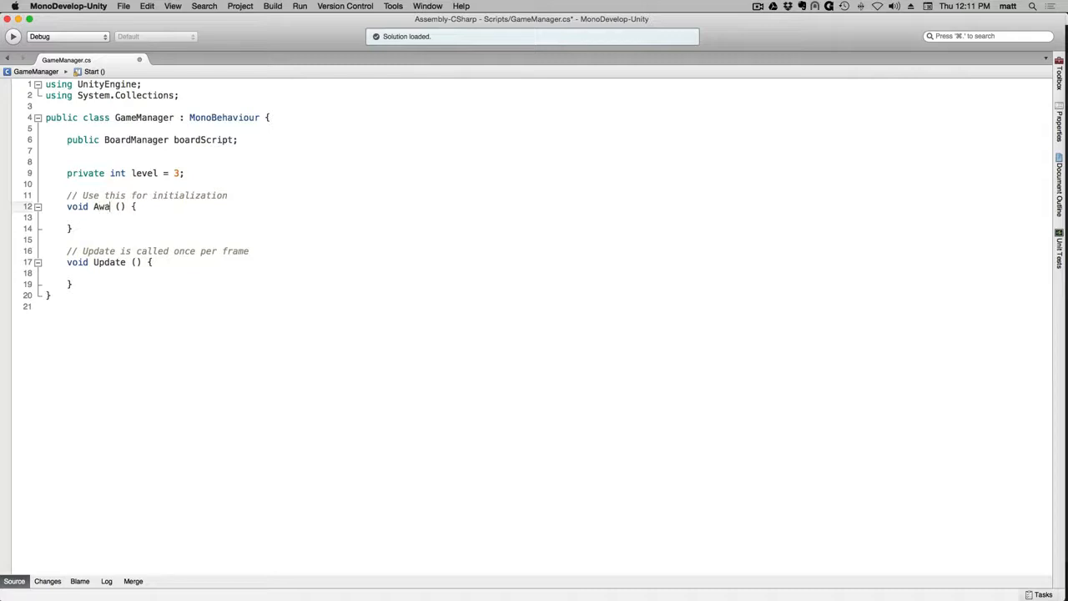
{"action": "key", "text": "Right"}
{"action": "key", "text": "Right"}
{"action": "key", "text": "Right"}
{"action": "key", "text": "Right"}
{"action": "key", "text": "Return"}
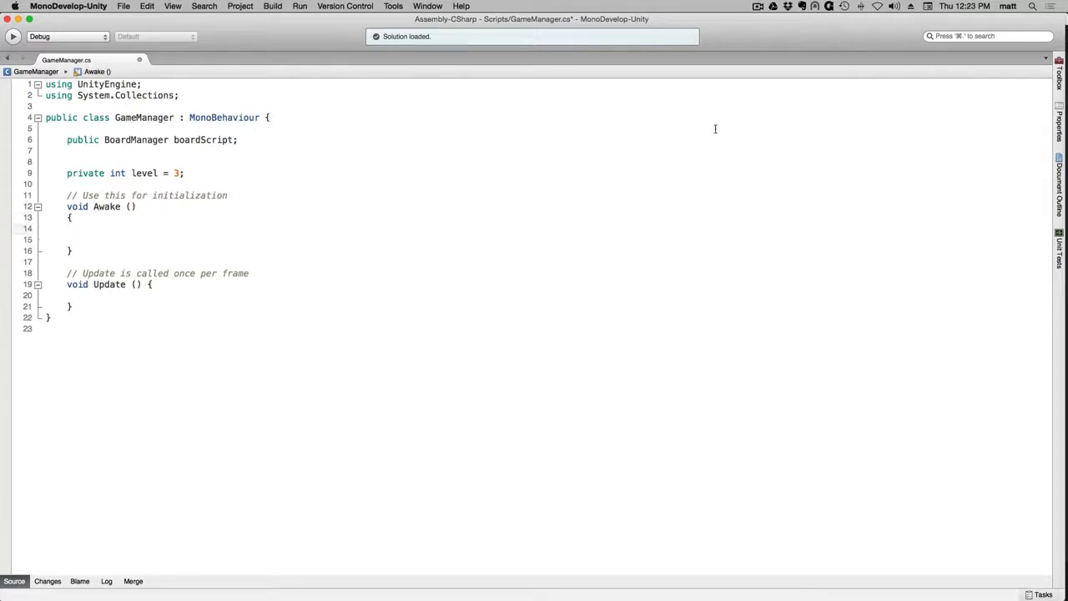
In Awake, assign GetComponent<BoardManager>() to boardScript and call InitGame().
{"action": "type", "text": "boardScript = Get"}
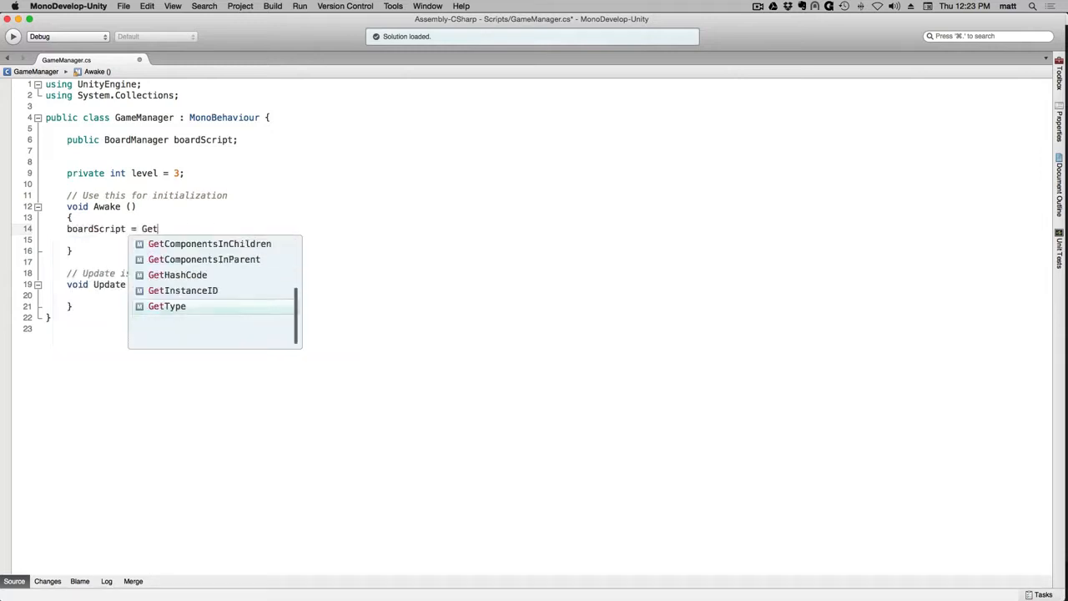
{"action": "type", "text": "Component<BoardManager>();"}
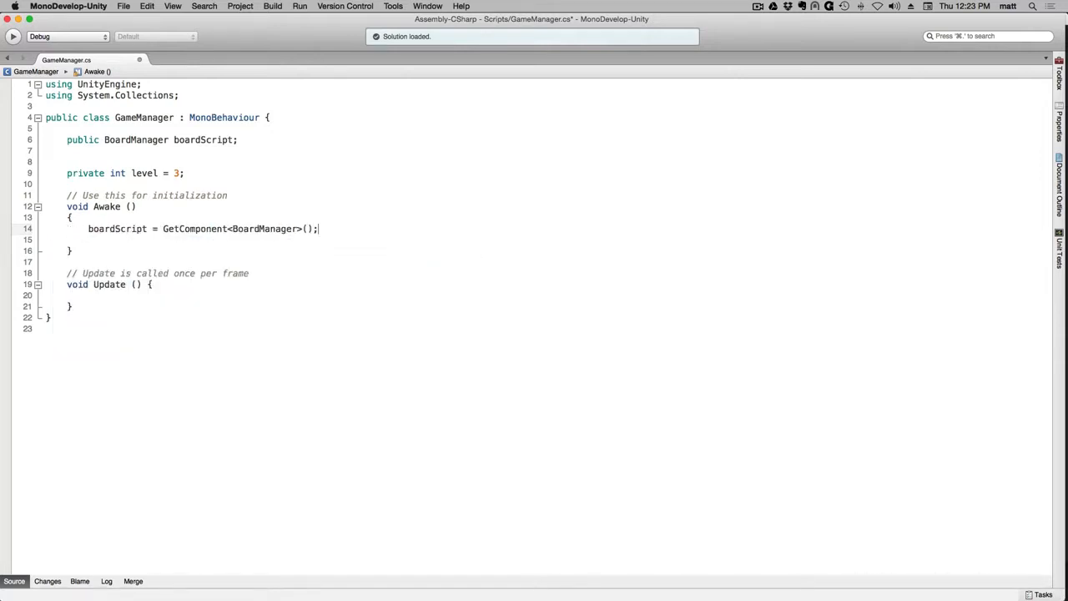
{"action": "key", "text": "Down"}
{"action": "type", "text": "InitGame();"}
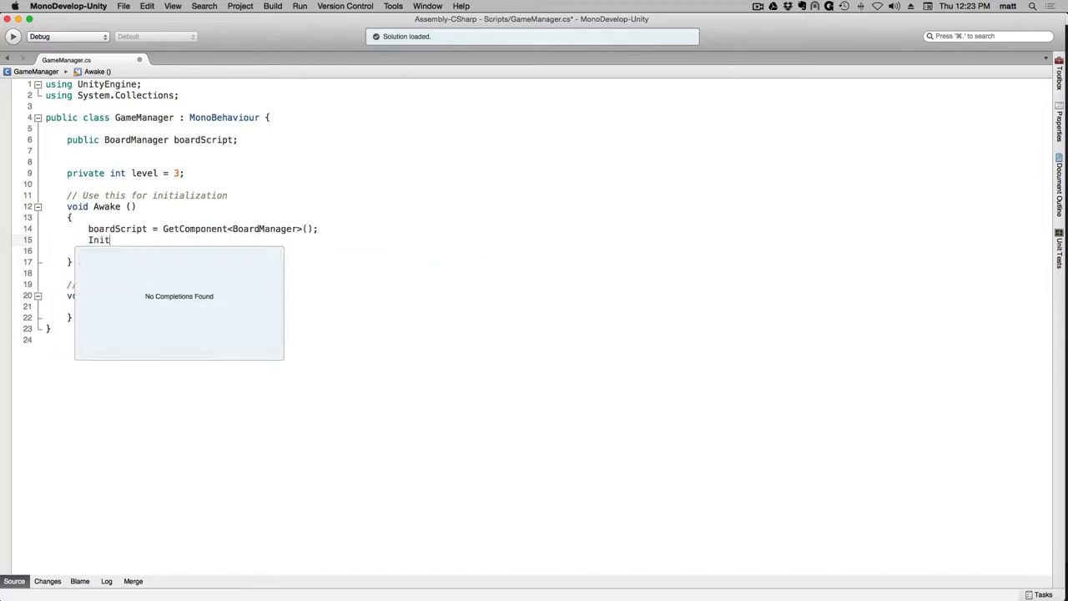
Add a void InitGame() function below Awake that calls boardScript.SetupScene(level), and save the script.
{"action": "key", "text": "Down"}
{"action": "key", "text": "Return"}
{"action": "key", "text": "Return"}
{"action": "type", "text": "void InitGame()"}
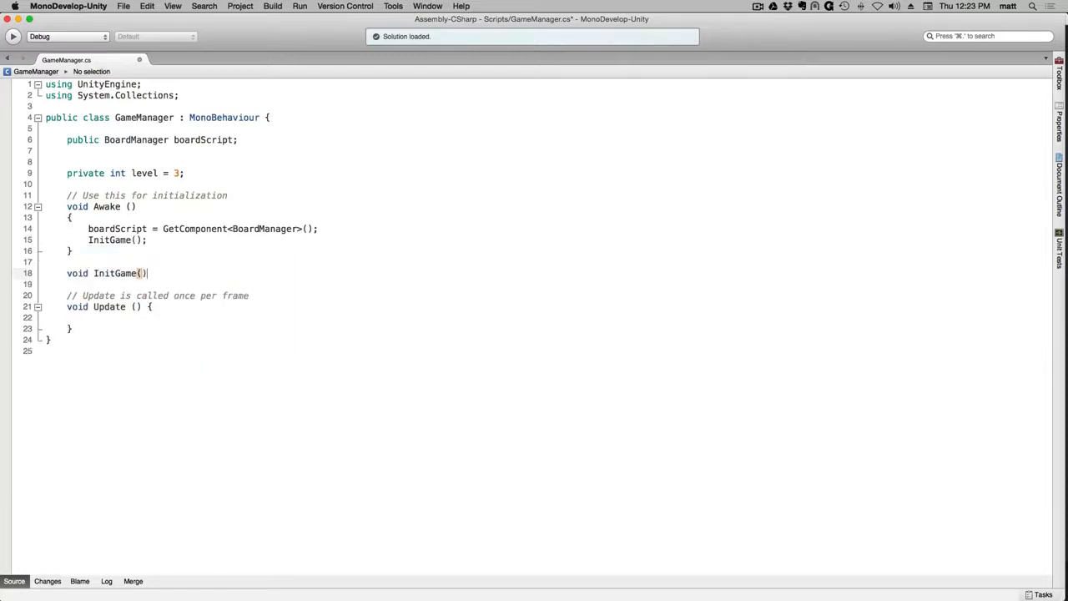
{"action": "key", "text": "Return"}
{"action": "type", "text": "{"}
{"action": "key", "text": "Return"}
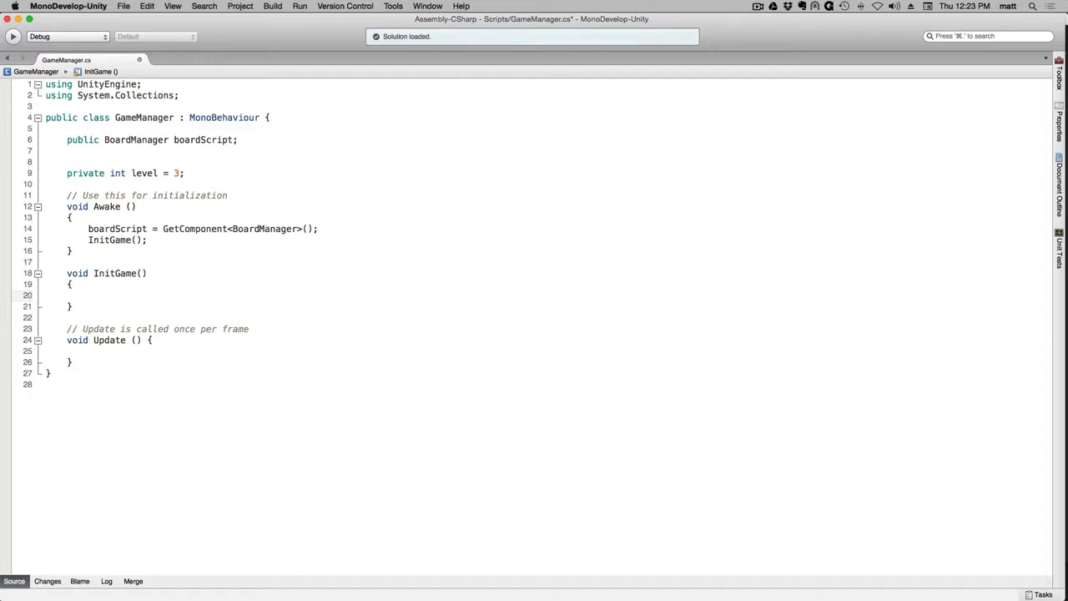
{"action": "type", "text": "boardScript.SetupScene"}
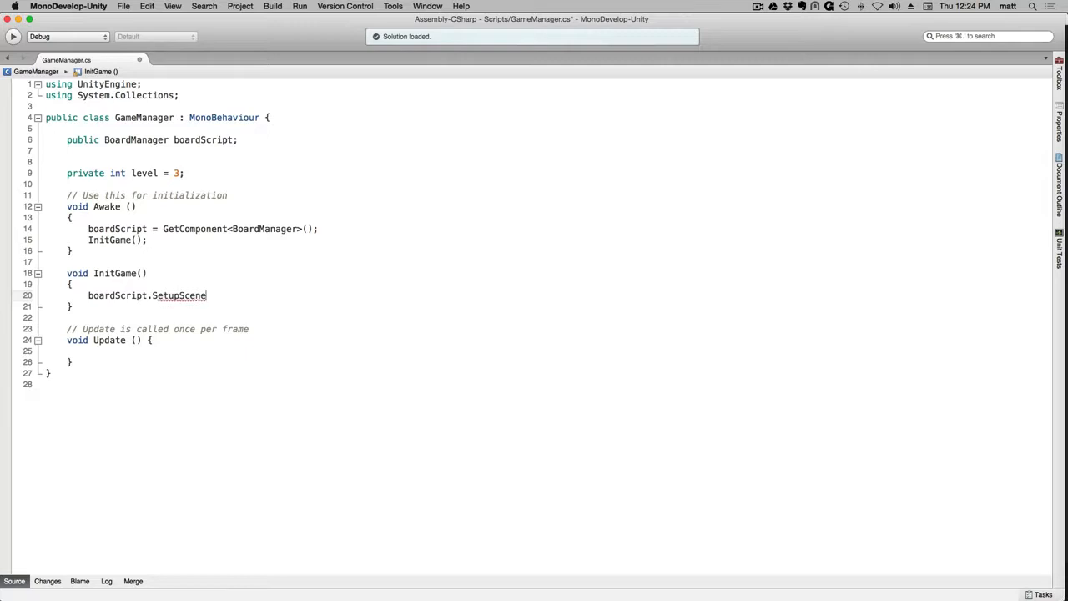
{"action": "type", "text": "(level);"}
{"action": "key", "text": "super+s"}
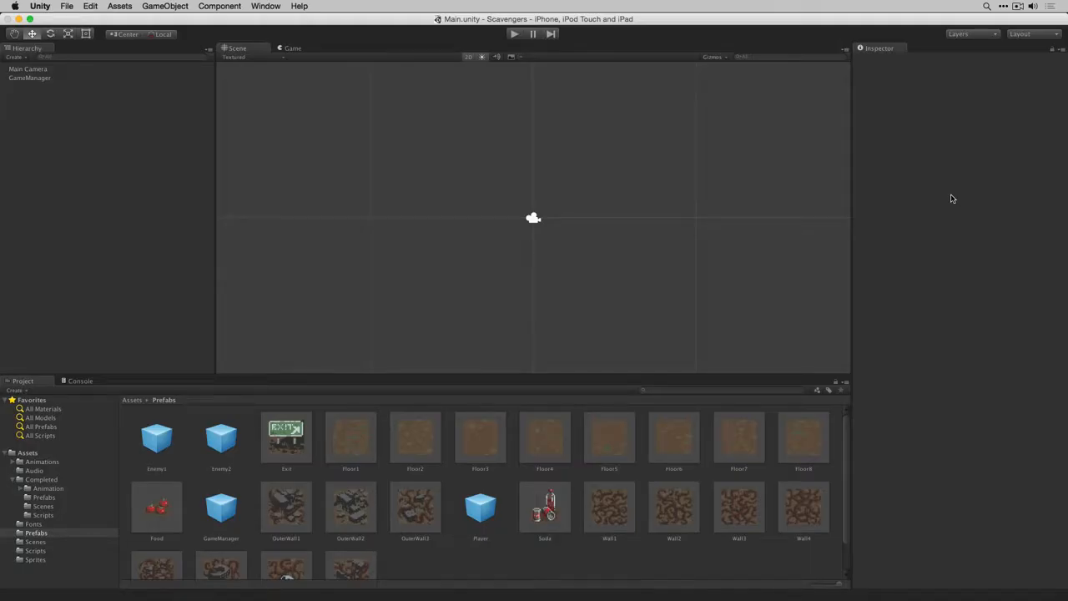
Lock the Inspector on the GameManager object and assign the Exit prefab to the Board Manager's Exit field.
{"action": "left_click", "coordinate": [119, 78]}
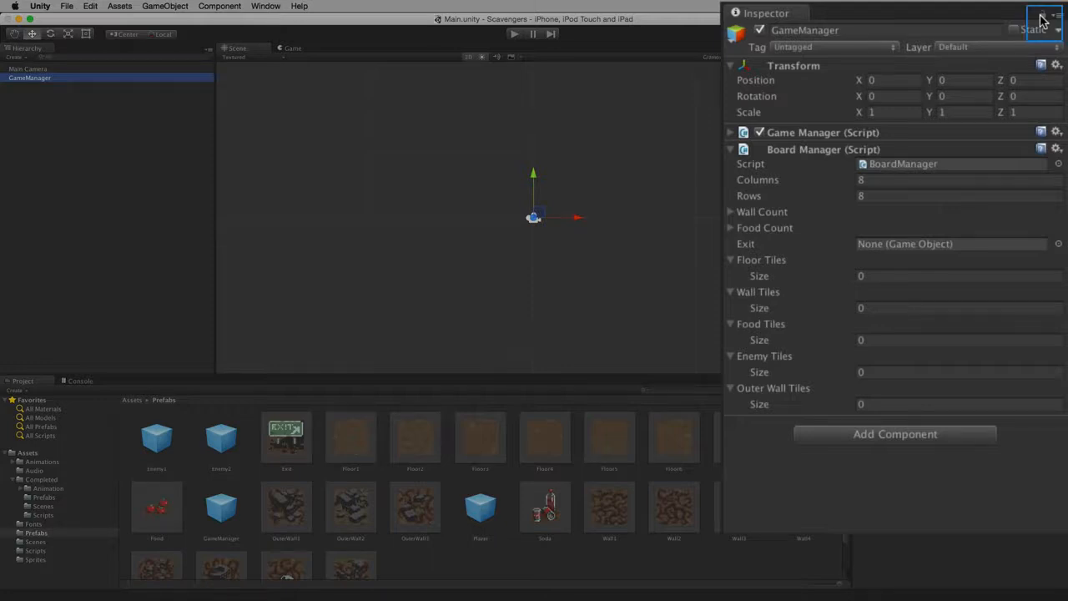
{"action": "left_click", "coordinate": [1042, 17]}
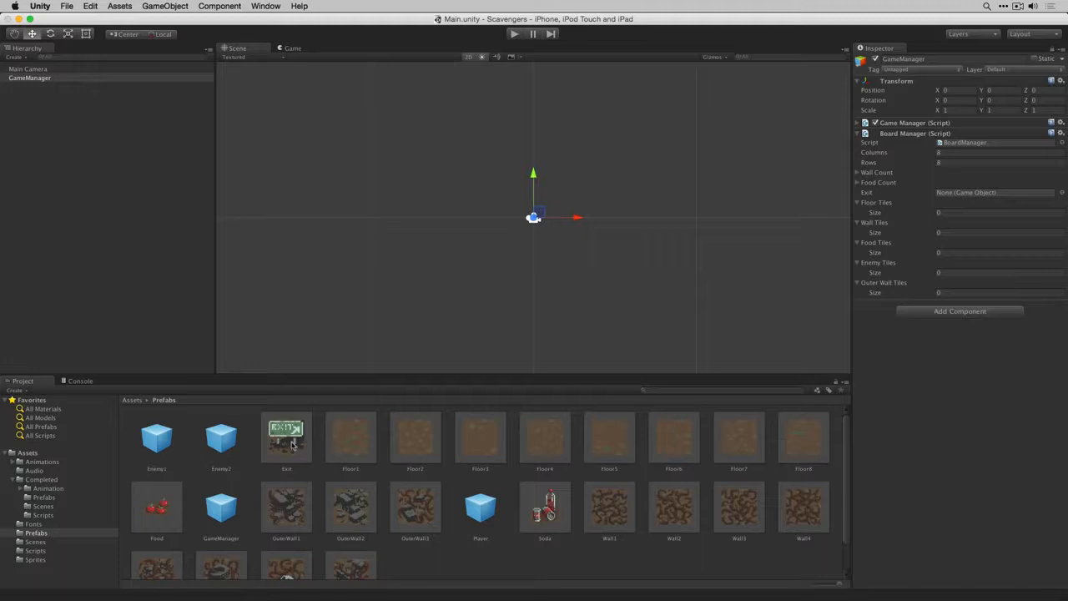
{"action": "left_click_drag", "start_coordinate": [282, 444], "coordinate": [956, 197]}
Fill the Board Manager's Floor Tiles array with the prefabs Floor1 through Floor8.
{"action": "left_click", "coordinate": [350, 440]}
{"action": "left_click", "coordinate": [804, 435], "text": "shift"}
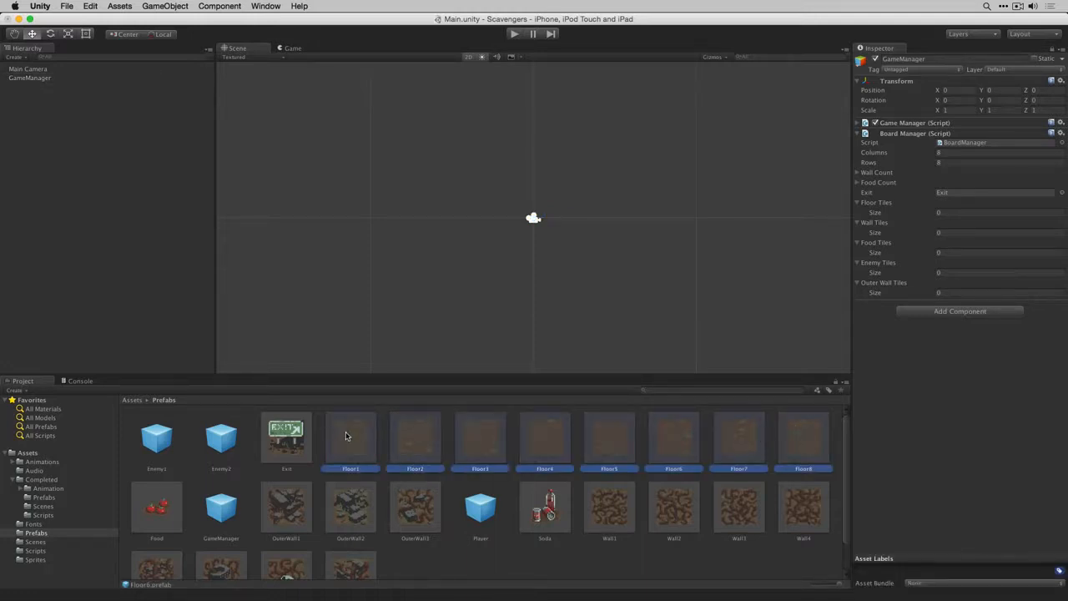
{"action": "left_click_drag", "start_coordinate": [343, 429], "coordinate": [889, 203]}
{"action": "left_click_drag", "start_coordinate": [890, 203], "coordinate": [889, 204]}
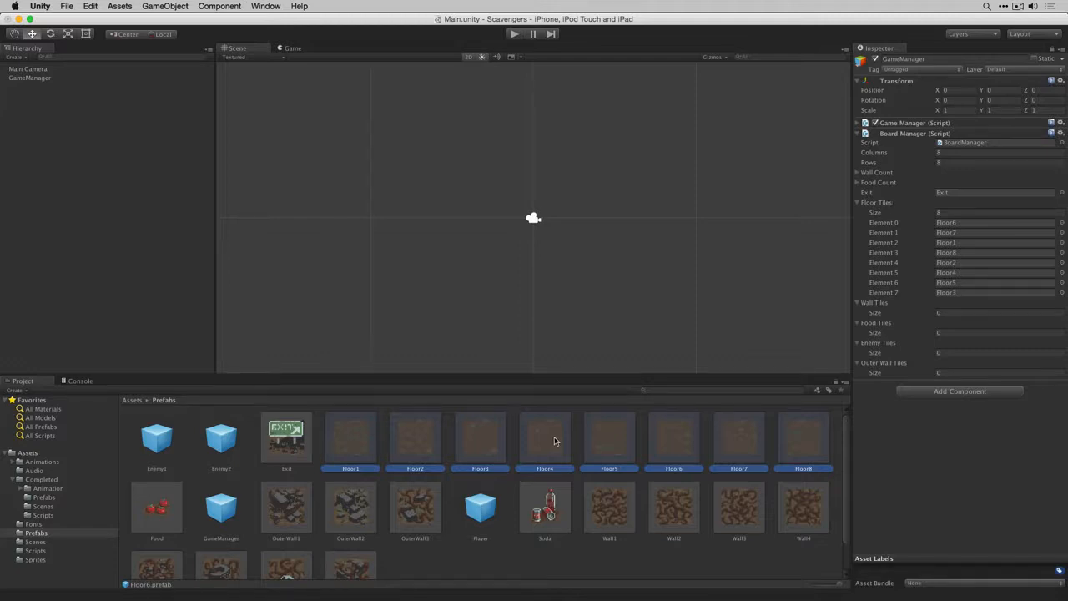
Fill the Board Manager's Wall Tiles array with the prefabs Wall1 through Wall8.
{"action": "left_click", "coordinate": [618, 508]}
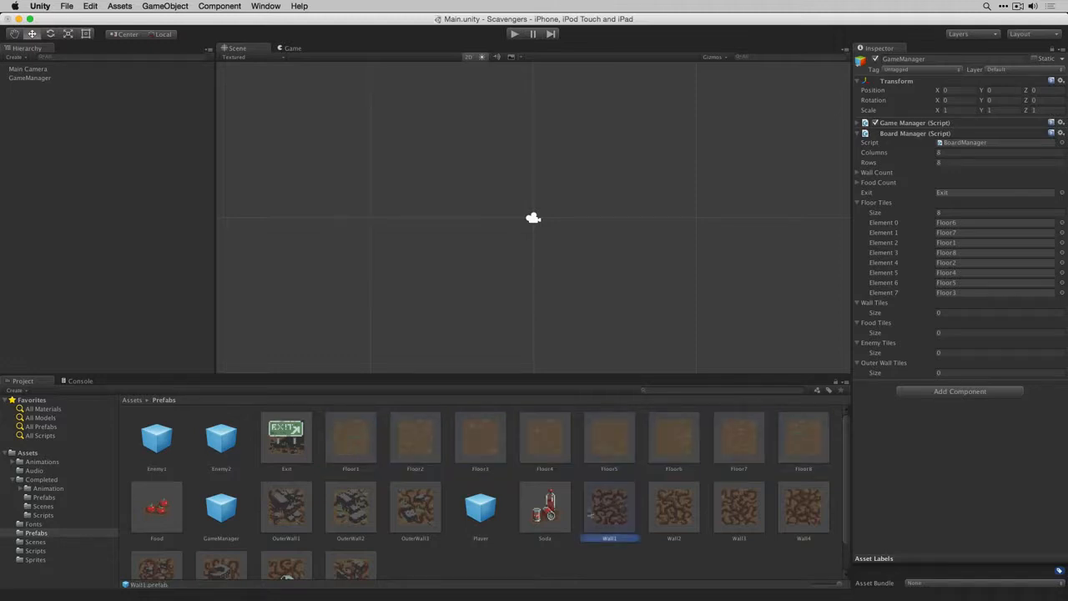
{"action": "left_click", "coordinate": [350, 561], "text": "shift"}
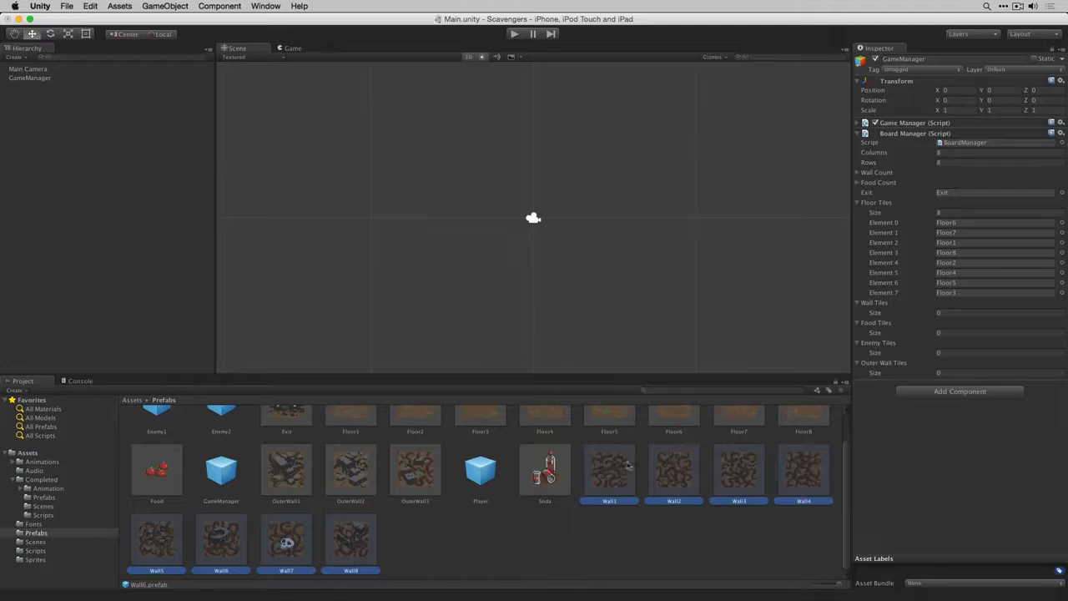
{"action": "left_click_drag", "start_coordinate": [626, 466], "coordinate": [891, 306]}
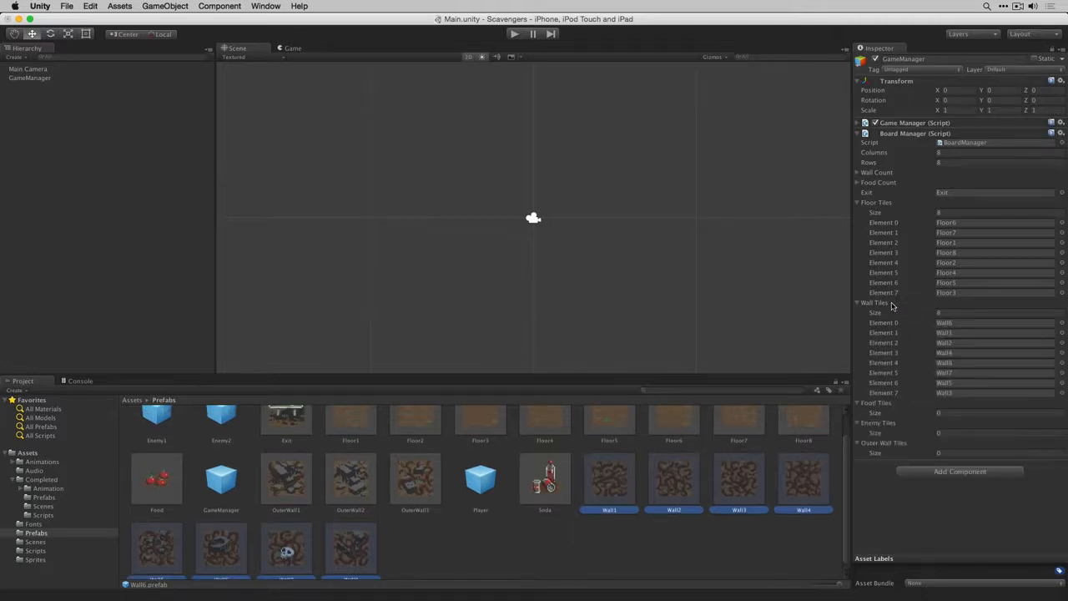
{"action": "left_click", "coordinate": [915, 289]}
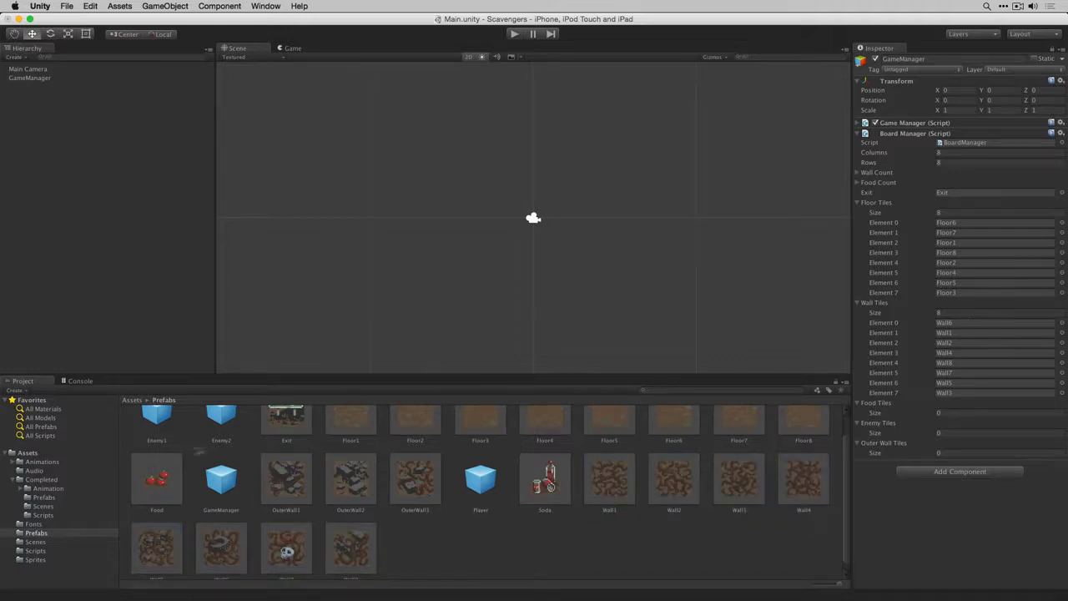
Fill the Board Manager's Food Tiles array with the Food and Soda prefabs.
{"action": "left_click", "coordinate": [156, 473]}
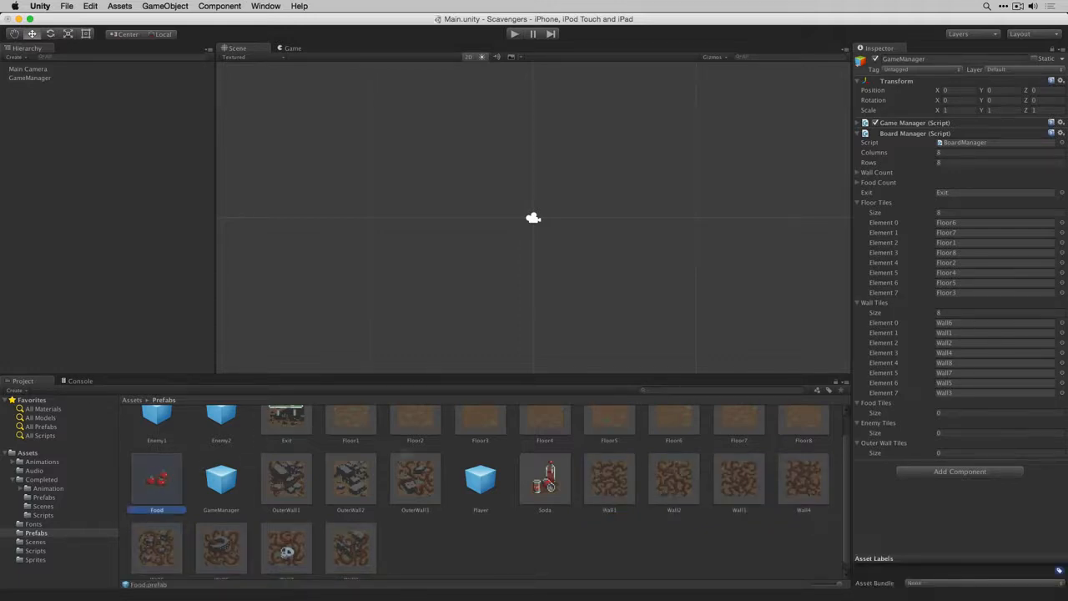
{"action": "left_click", "coordinate": [553, 472], "text": "super"}
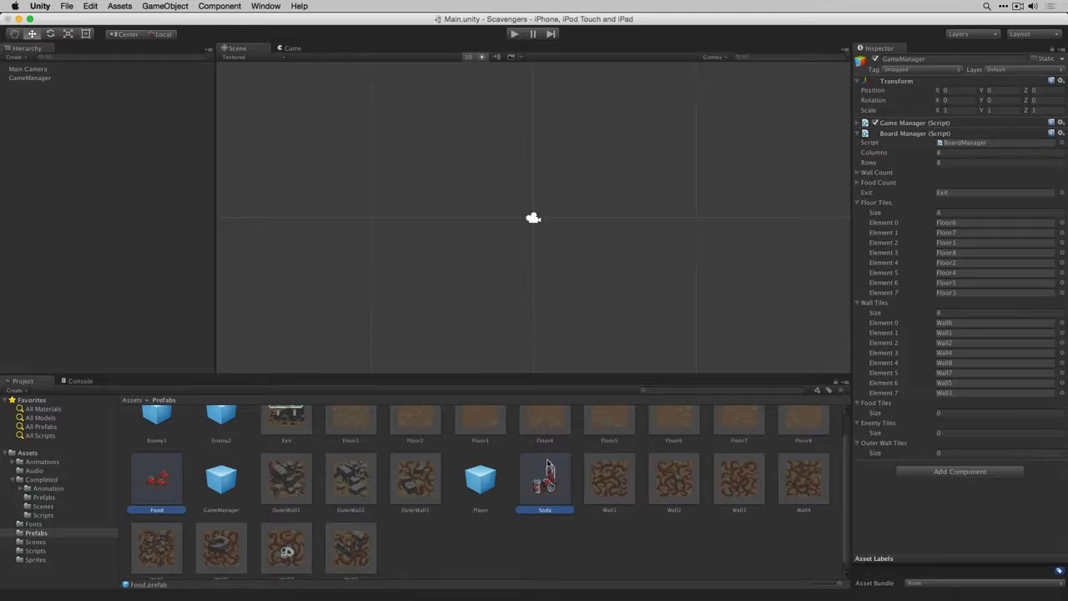
{"action": "left_click_drag", "start_coordinate": [809, 413], "coordinate": [876, 407]}
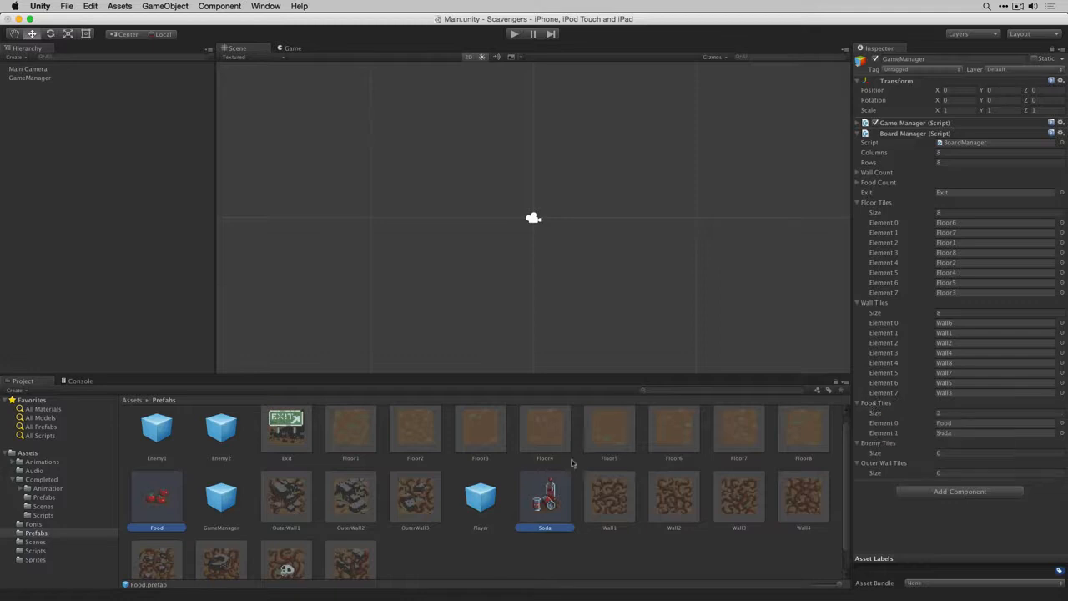
Fill the Board Manager's Enemy Tiles array with the Enemy1 and Enemy2 prefabs.
{"action": "left_click", "coordinate": [156, 444]}
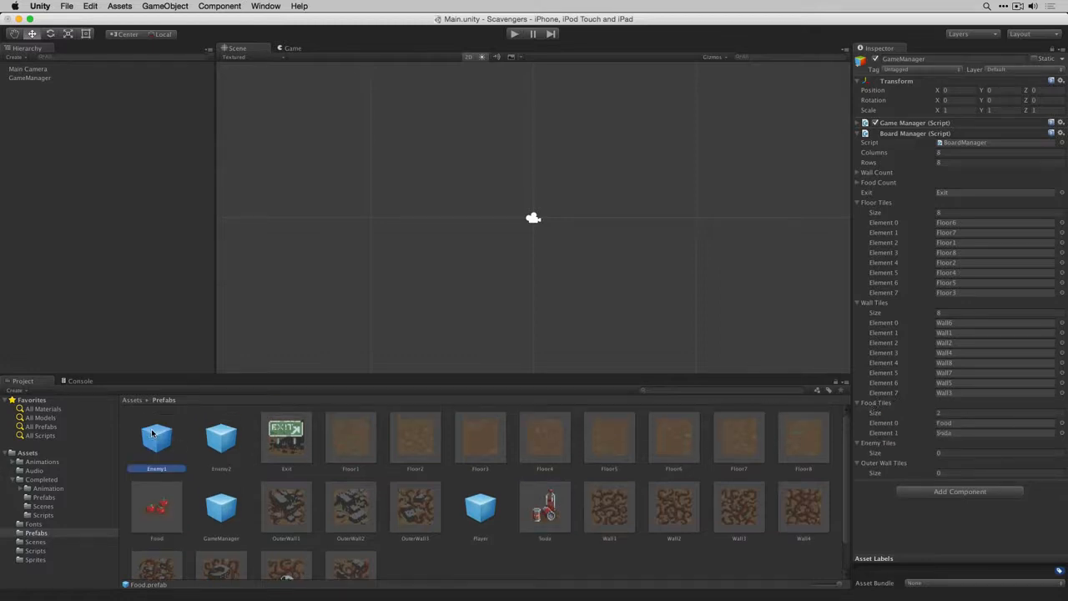
{"action": "left_click", "coordinate": [223, 441], "text": "shift"}
{"action": "left_click_drag", "start_coordinate": [224, 441], "coordinate": [883, 447]}
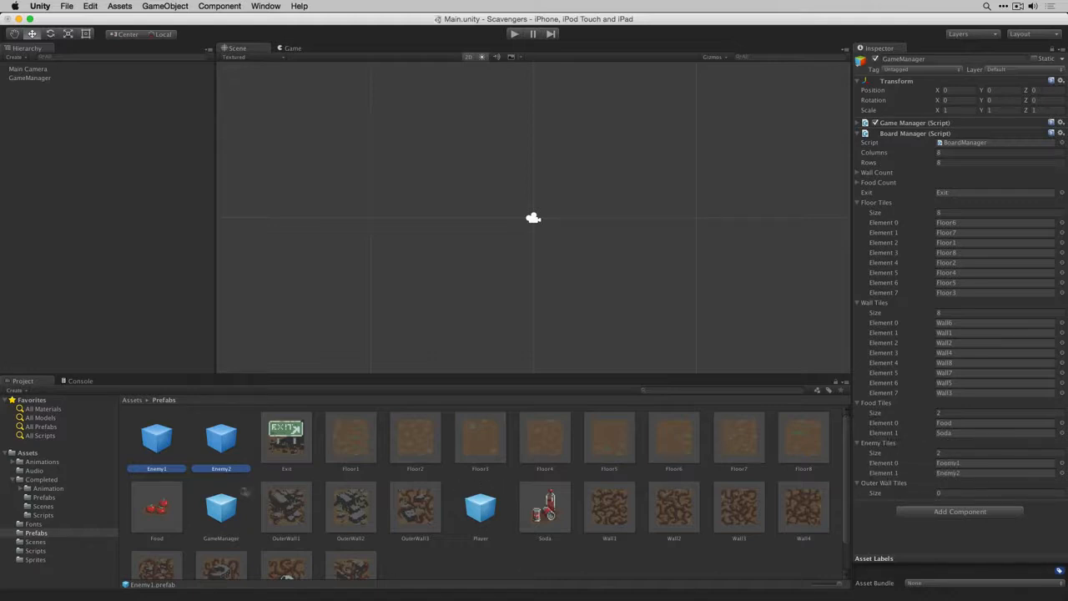
Fill the Board Manager's Outer Wall Tiles array with the prefabs OuterWall1 through OuterWall3.
{"action": "left_click", "coordinate": [273, 503]}
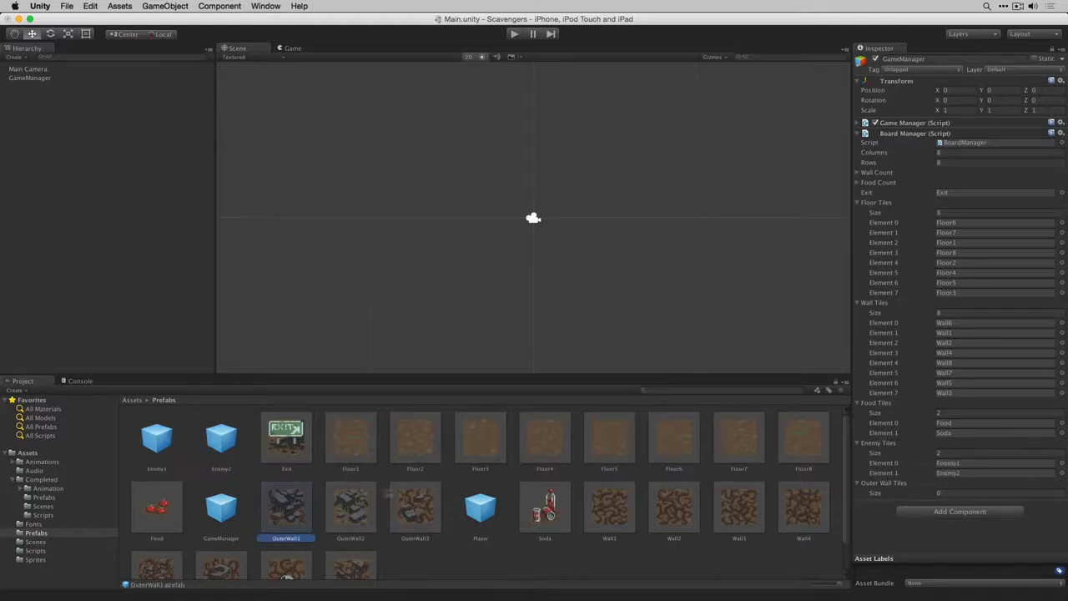
{"action": "left_click", "coordinate": [417, 497], "text": "shift"}
{"action": "left_click_drag", "start_coordinate": [284, 498], "coordinate": [894, 486]}
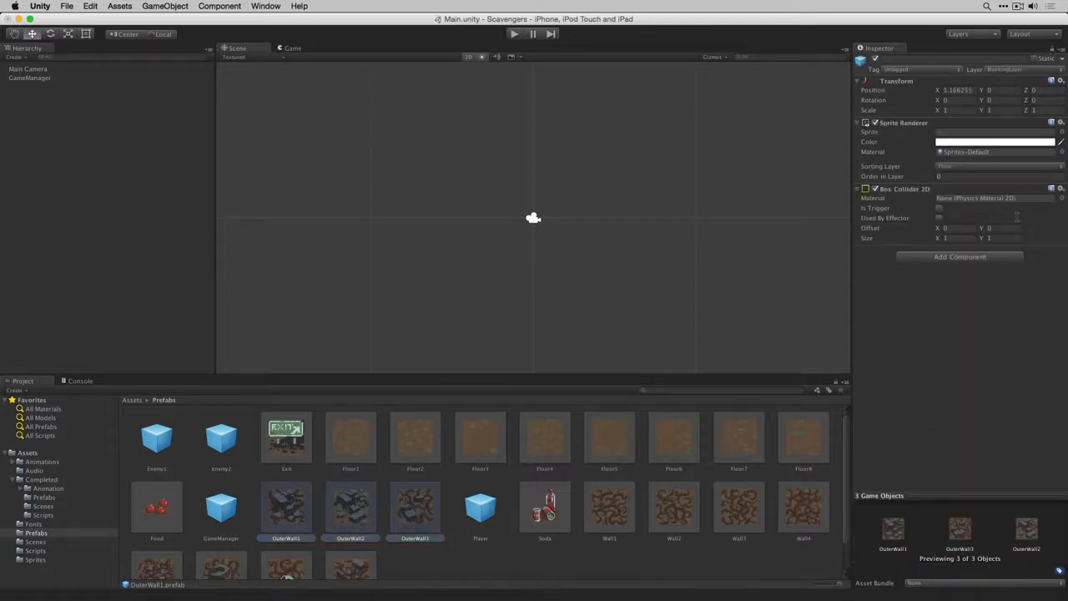
Play the scene to check the generated board layout, and stop it.
{"action": "left_click", "coordinate": [515, 34]}
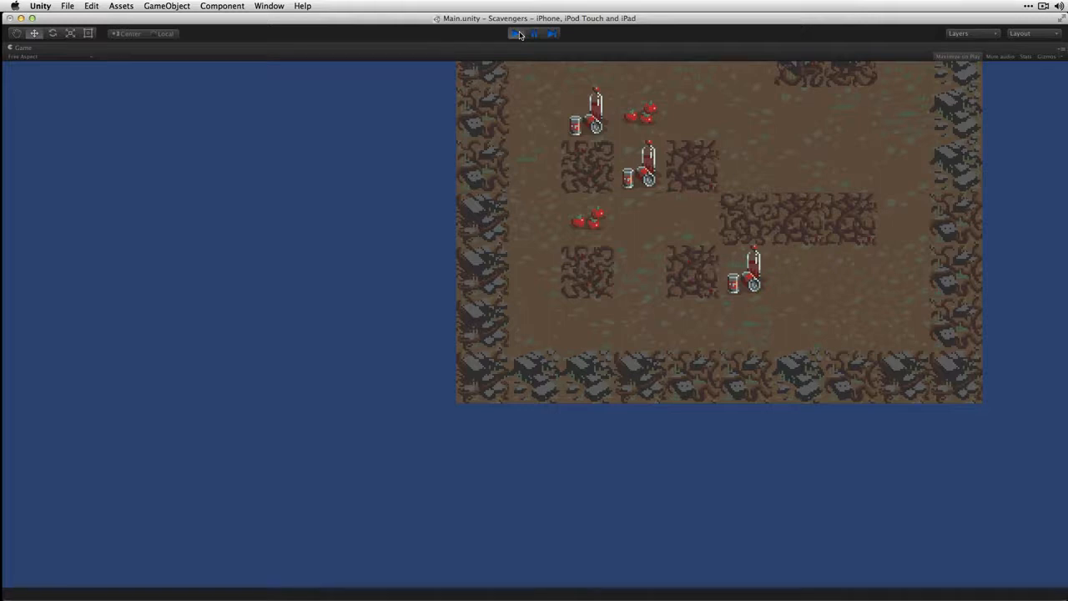
{"action": "left_click", "coordinate": [516, 34]}
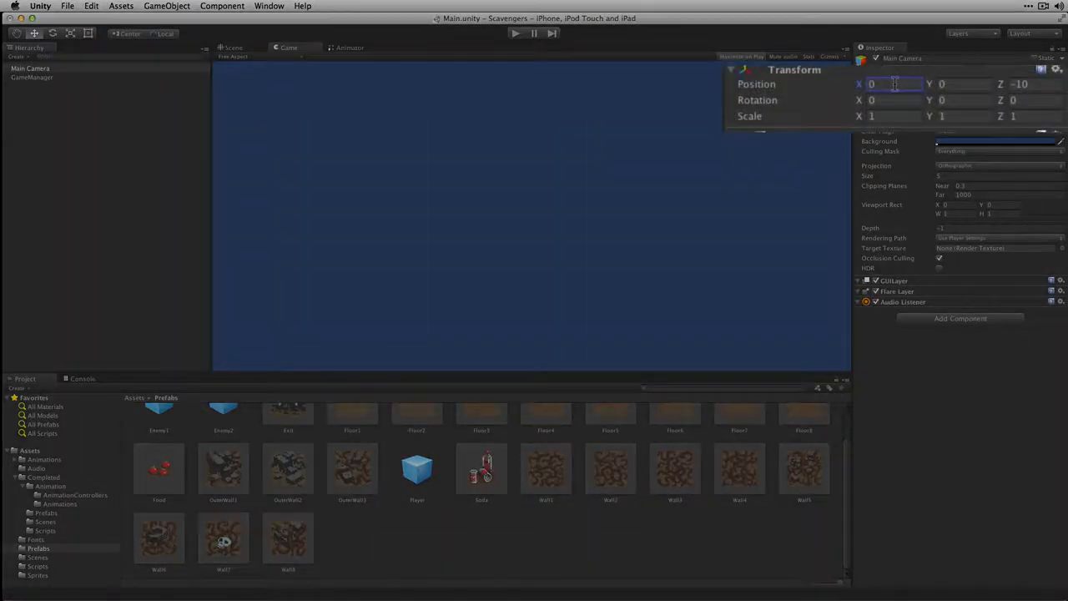
Set the Main Camera's position to X 3.5 and Y 3.5.
{"action": "left_click", "coordinate": [895, 84]}
{"action": "type", "text": "3.5"}
{"action": "key", "text": "Tab"}
{"action": "type", "text": "3.5"}
Change the Main Camera's background colour to black.
{"action": "left_click", "coordinate": [985, 142]}
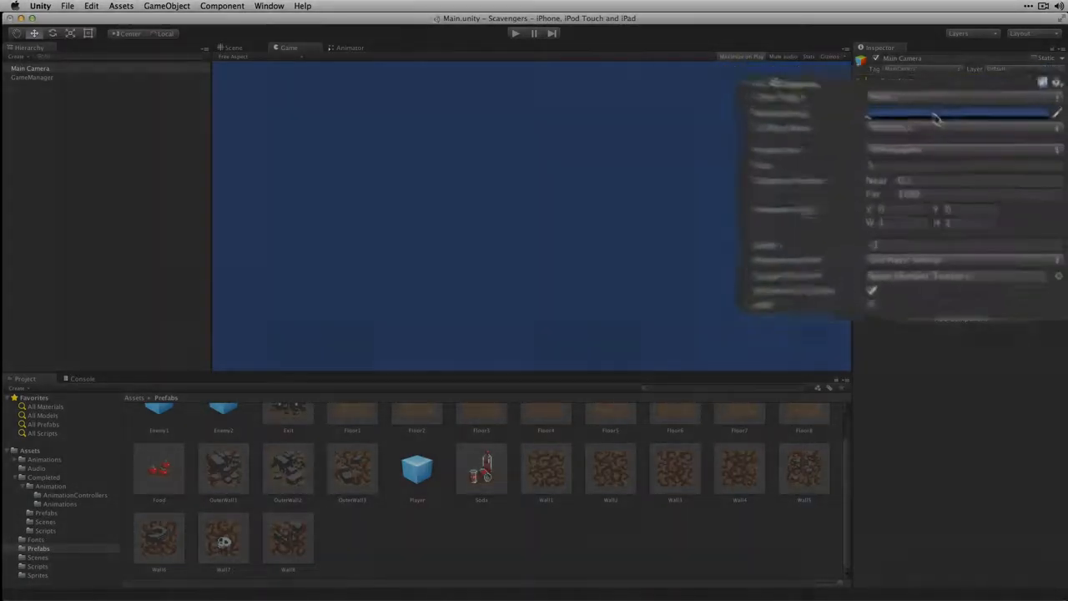
{"action": "left_click_drag", "start_coordinate": [51, 91], "coordinate": [108, 164]}
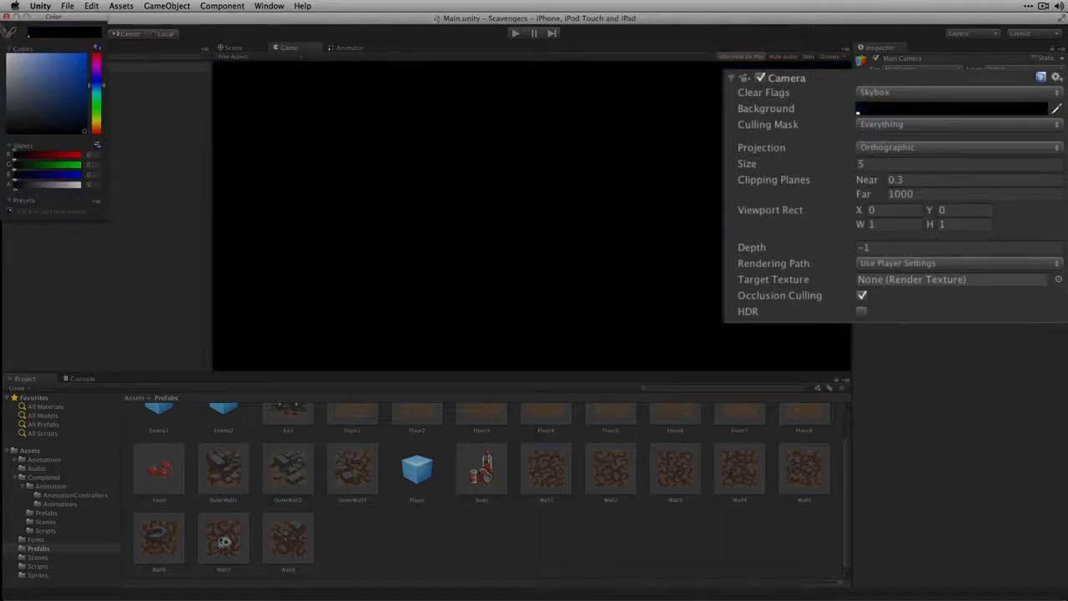
{"action": "left_click", "coordinate": [6, 16]}
Run the scene again to check the board with the repositioned camera and black background.
{"action": "left_click", "coordinate": [515, 34]}
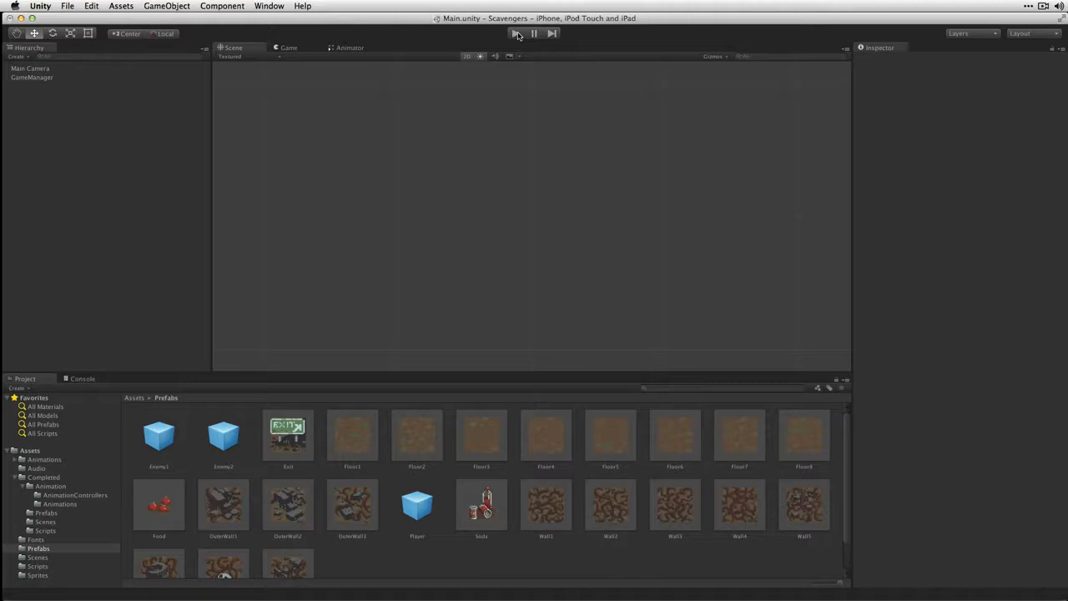
{"action": "left_click", "coordinate": [517, 34]}
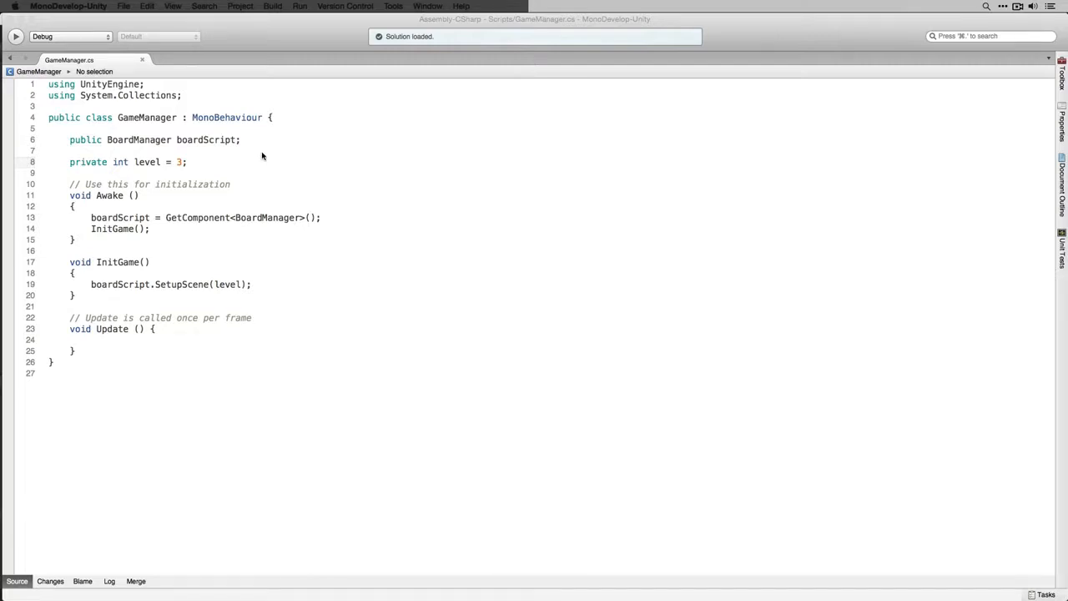
Declare `public static GameManager instance = null;` above the boardScript variable in the GameManager class.
{"action": "left_click", "coordinate": [262, 129]}
{"action": "key", "text": "Return"}
{"action": "type", "text": "pub"}
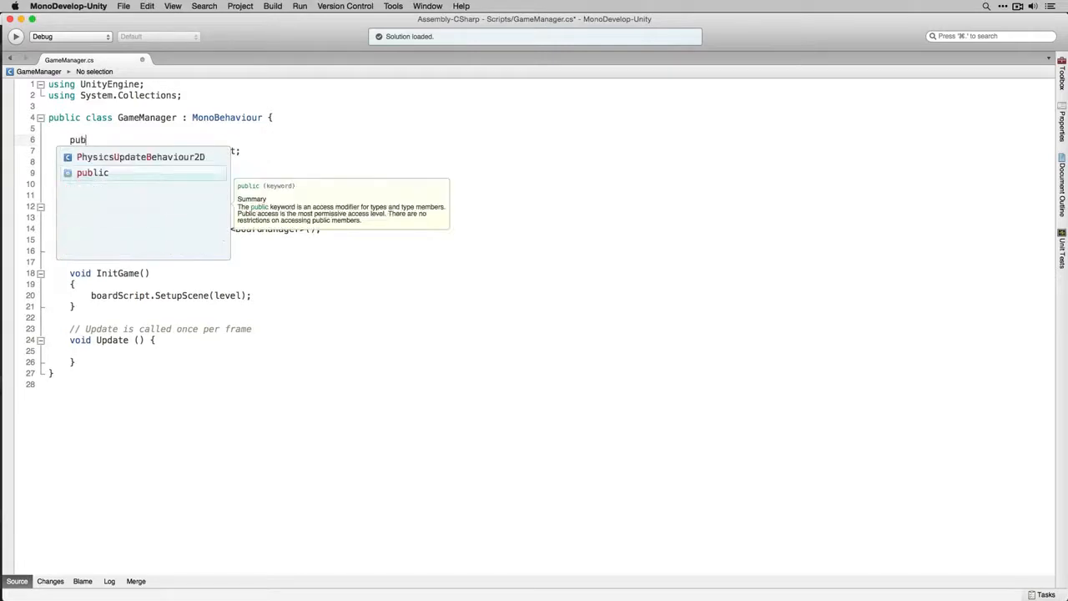
{"action": "type", "text": "lic static GameManager insta"}
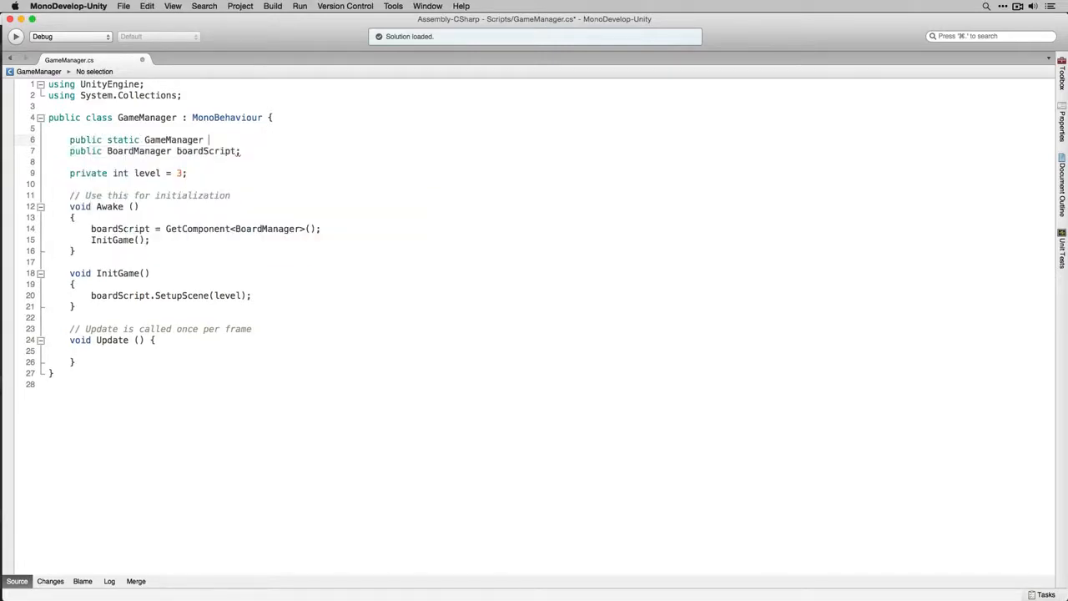
{"action": "type", "text": "nce = null;"}
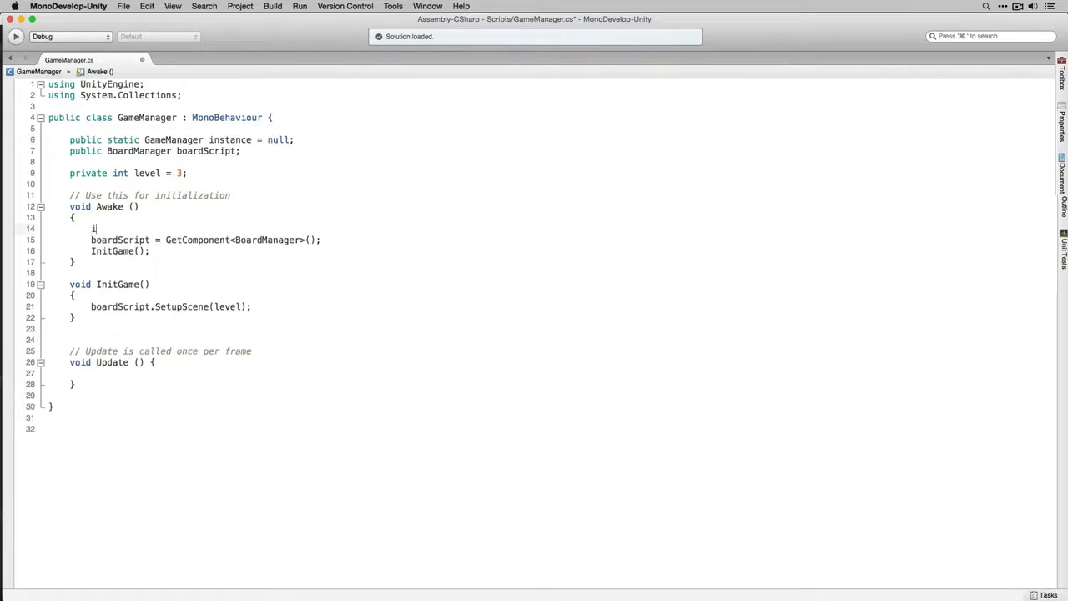
Add a check at the start of Awake that sets `instance = this;` if instance == null.
{"action": "type", "text": "f (instance == null)"}
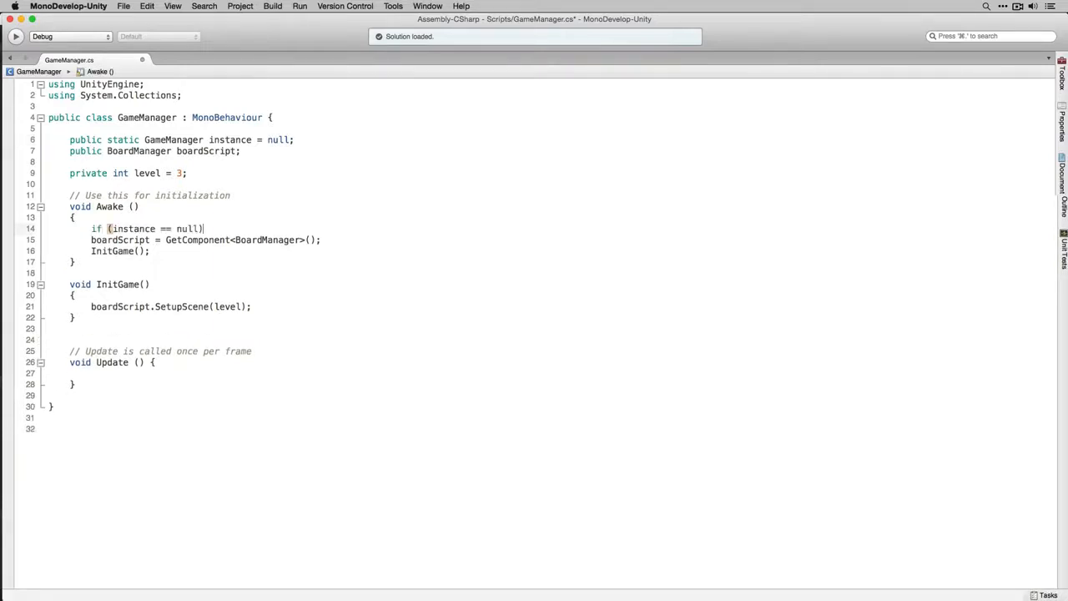
{"action": "key", "text": "Return"}
{"action": "type", "text": "instance = this;"}
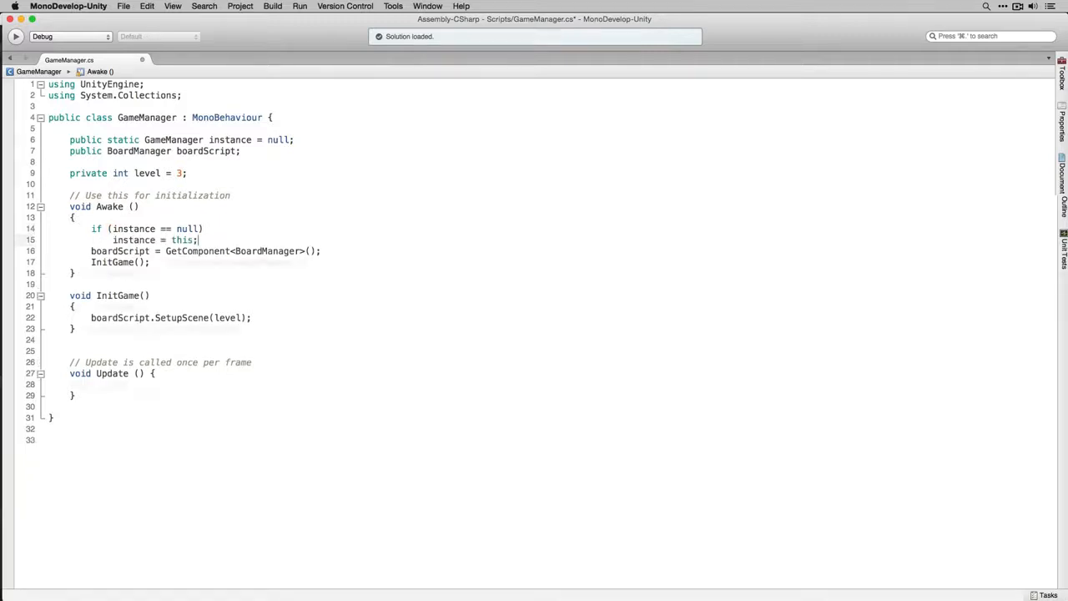
Add an `else if (instance != this)` branch to the check that calls `Destroy(gameObject);`.
{"action": "key", "text": "Return"}
{"action": "type", "text": "else"}
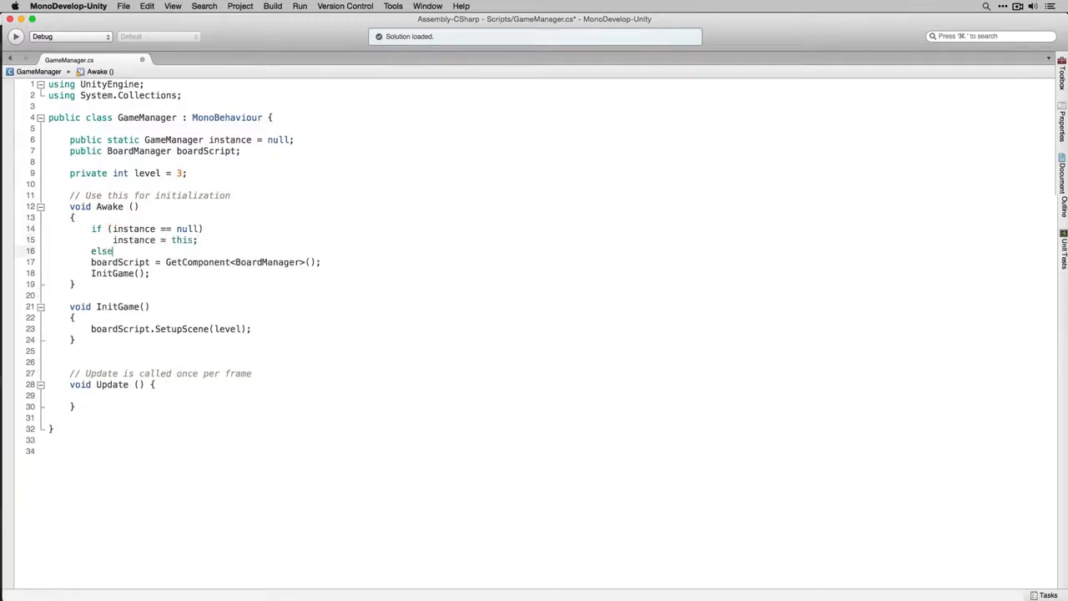
{"action": "type", "text": " if (instance != this)"}
{"action": "key", "text": "Return"}
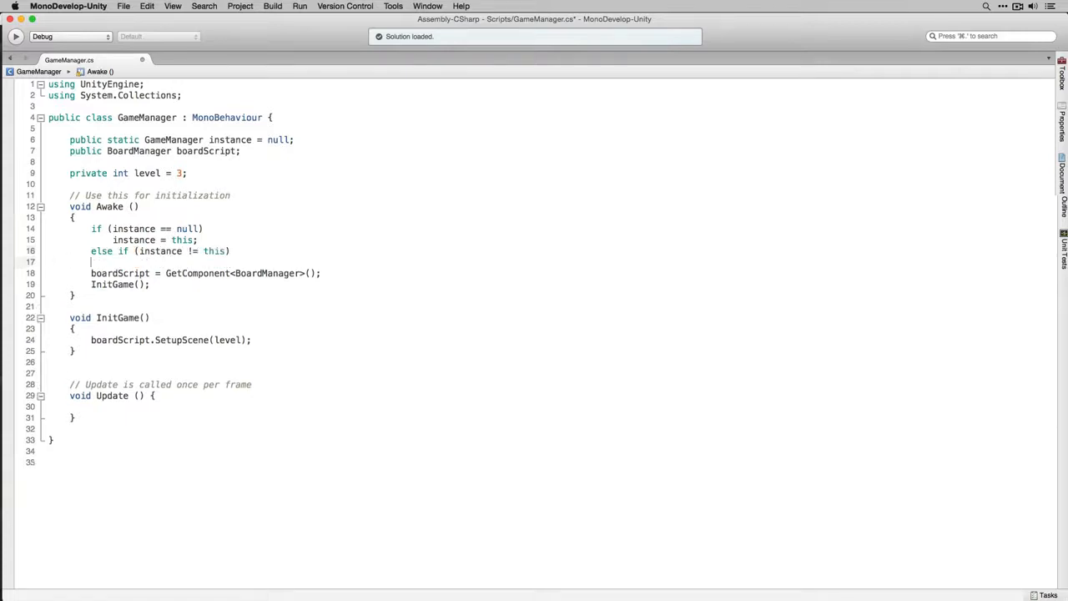
{"action": "type", "text": "Destroy(gameObject)"}
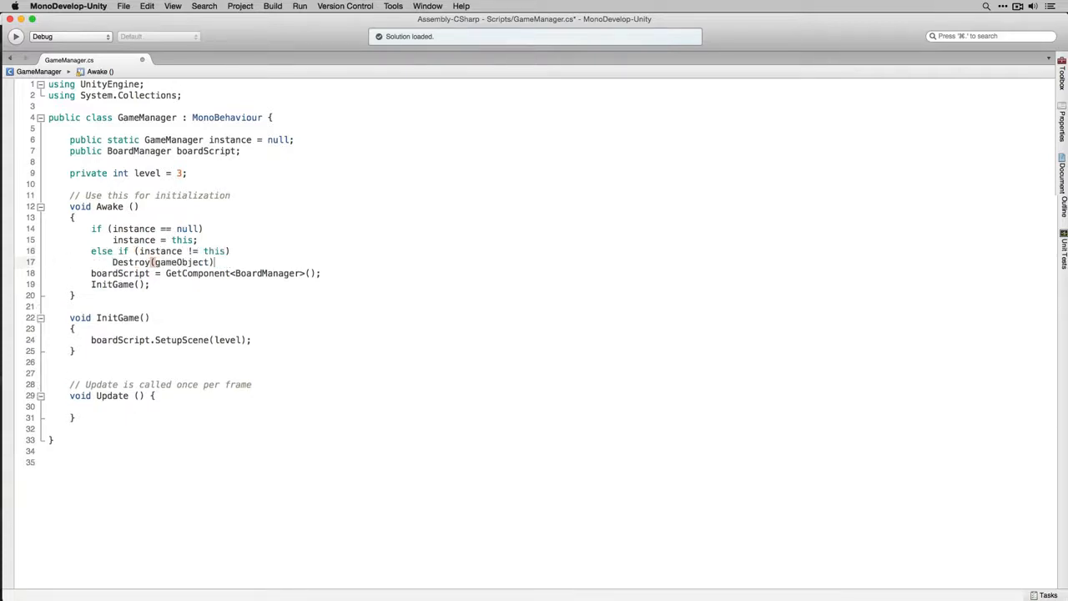
{"action": "type", "text": ";"}
Add `DontDestroyOnLoad(gameObject);` after the instance check, separated by a blank line, and save the GameManager script.
{"action": "key", "text": "Return"}
{"action": "key", "text": "Return"}
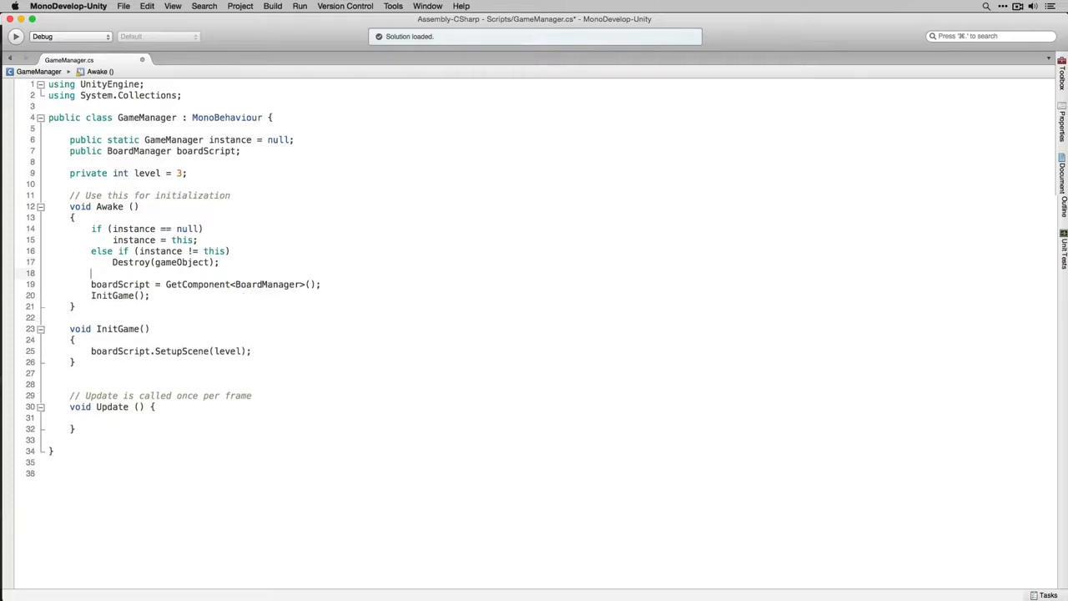
{"action": "type", "text": "DontDestroy"}
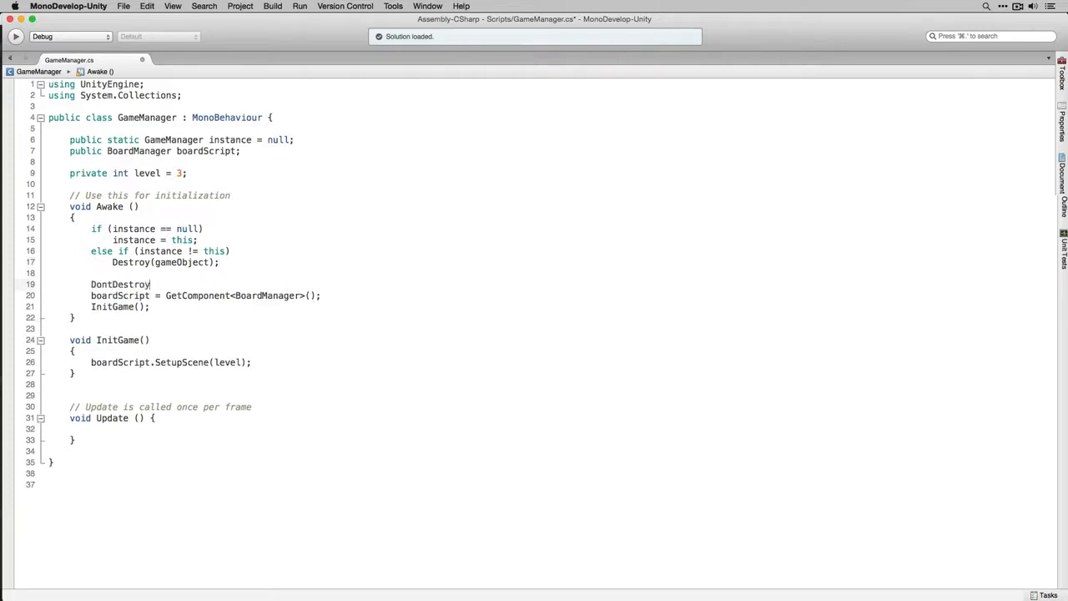
{"action": "type", "text": "OnLoad(gameObject);"}
{"action": "key", "text": "super+s"}
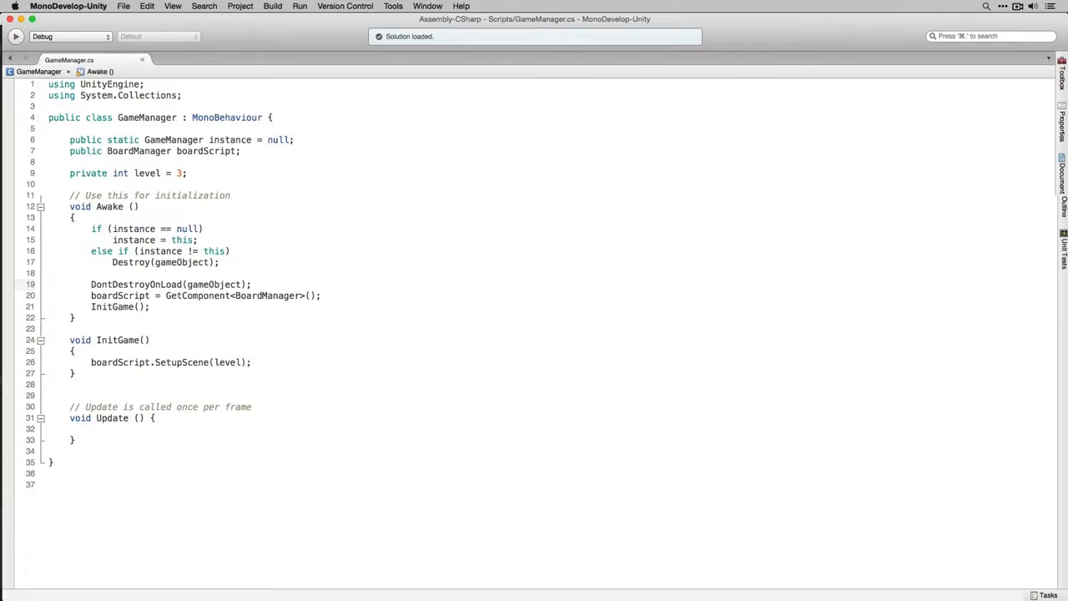
Switch to Unity and make a prefab of the GameManager object in the Prefabs folder.
{"action": "key", "text": "super+Tab"}
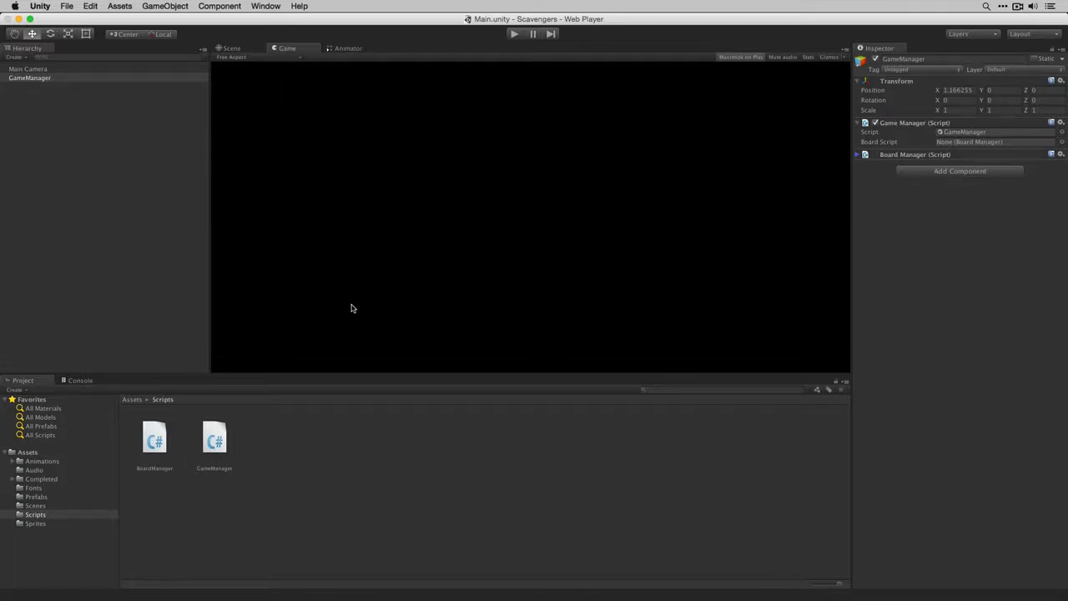
{"action": "left_click", "coordinate": [43, 80]}
{"action": "left_click_drag", "start_coordinate": [43, 79], "coordinate": [32, 499]}
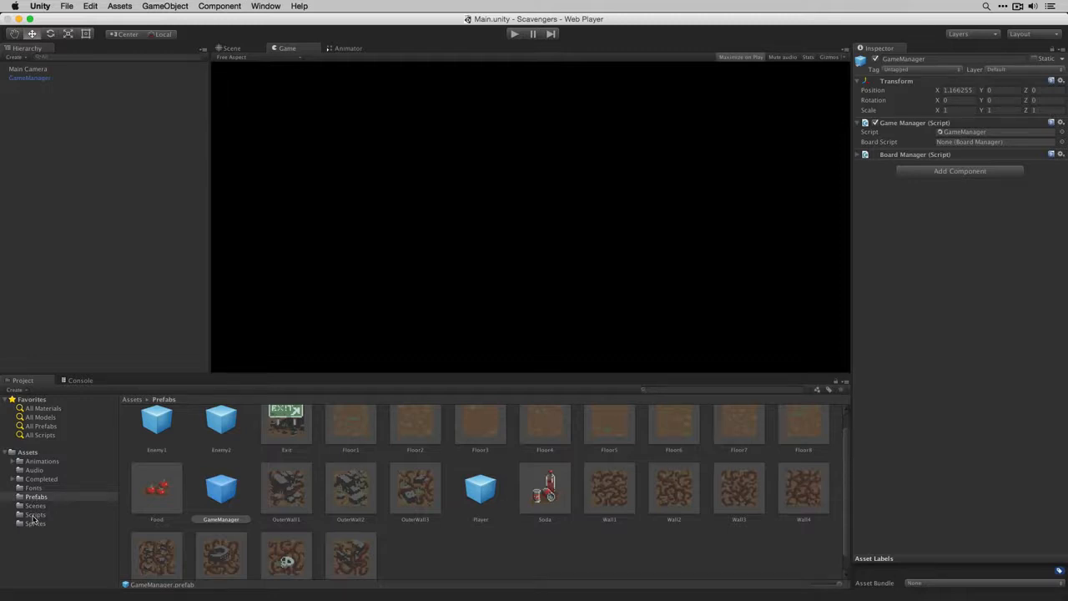
Create a new C# script named Loader in the Scripts folder.
{"action": "left_click", "coordinate": [35, 515]}
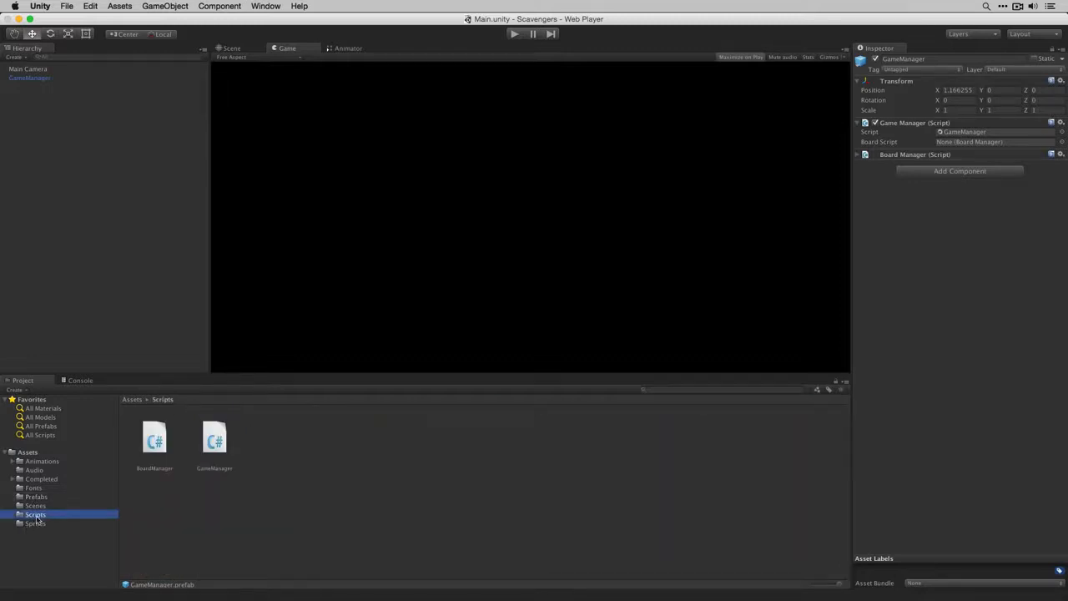
{"action": "left_click", "coordinate": [24, 389]}
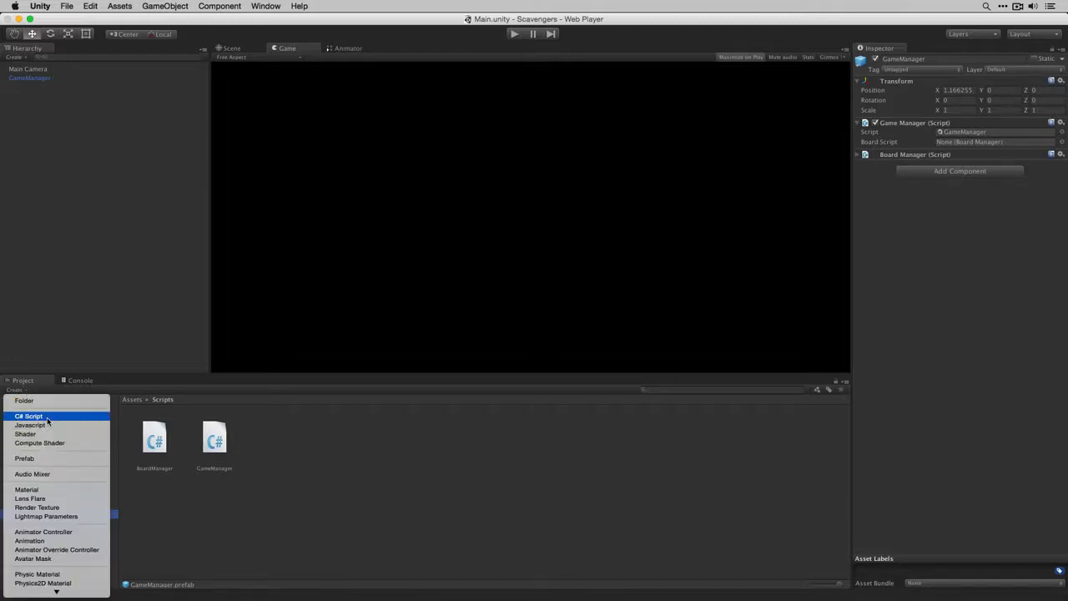
{"action": "left_click", "coordinate": [47, 416]}
{"action": "type", "text": "Loader"}
{"action": "key", "text": "Return"}
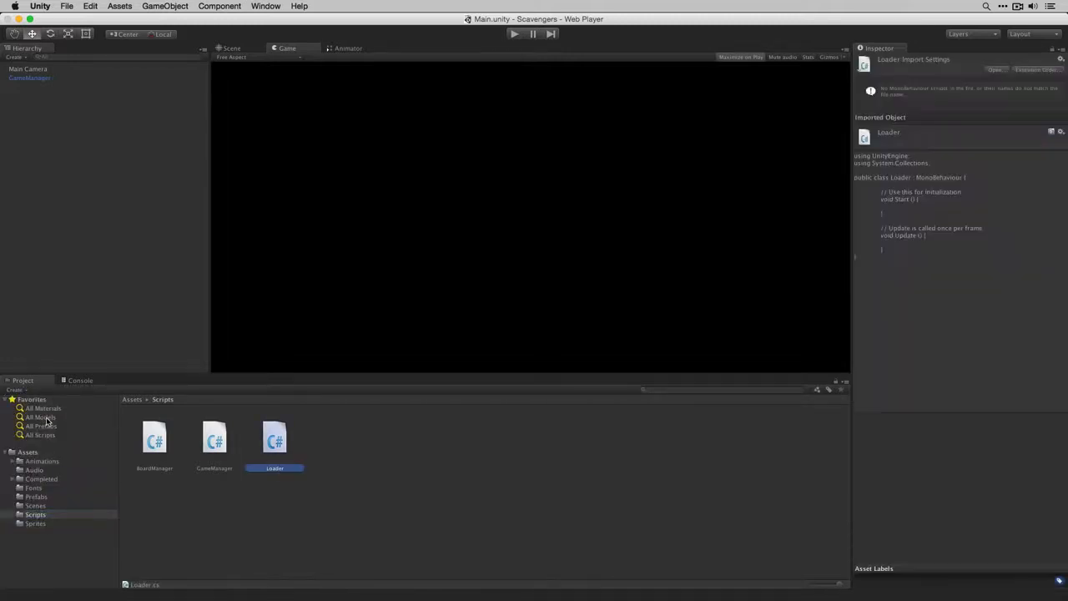
Open the Loader script in MonoDevelop and declare `public GameObject gameManager;` at the top of its class.
{"action": "double_click", "coordinate": [274, 439]}
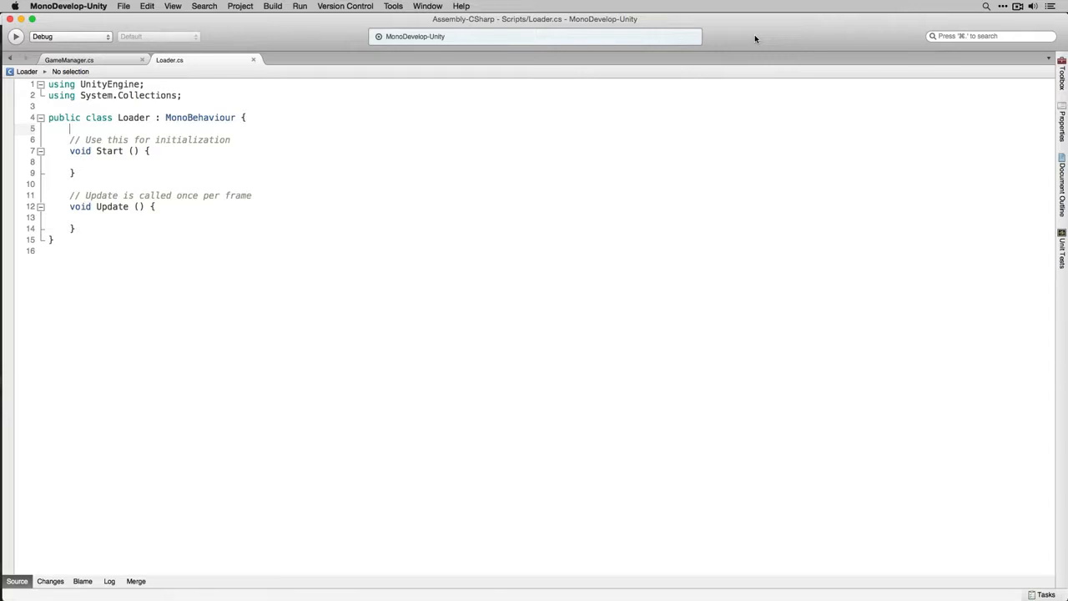
{"action": "key", "text": "Return"}
{"action": "key", "text": "Return"}
{"action": "key", "text": "Up"}
{"action": "type", "text": "p"}
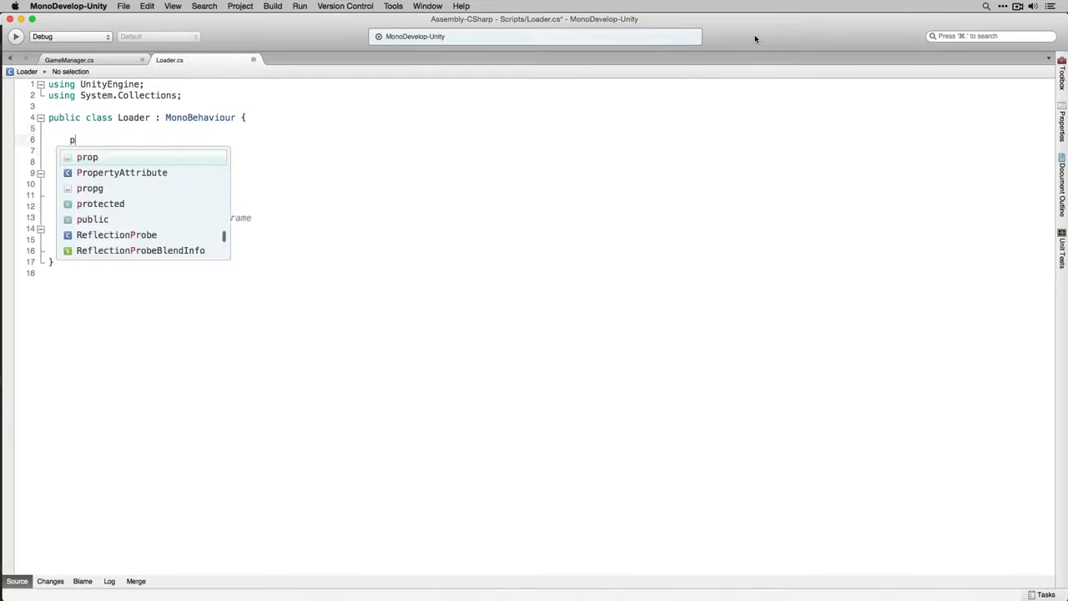
{"action": "type", "text": "ublic GameObject gameManager;"}
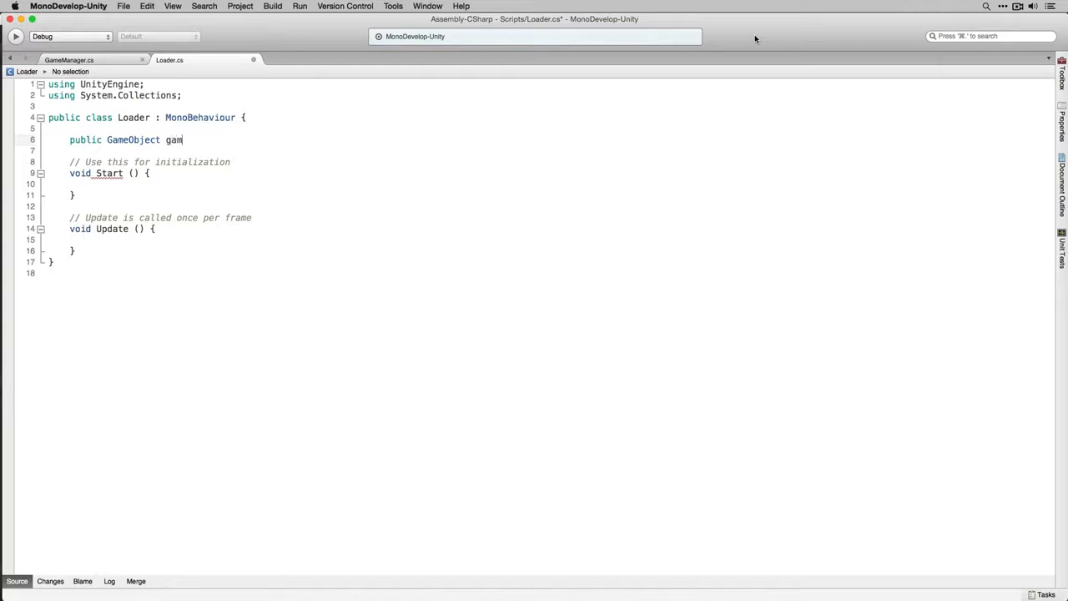
Rename the Loader's Start function to Awake and put its opening brace on a separate line.
{"action": "double_click", "coordinate": [110, 173]}
{"action": "type", "text": "Awake"}
{"action": "key", "text": "Right"}
{"action": "key", "text": "Right"}
{"action": "key", "text": "Right"}
{"action": "key", "text": "Right"}
{"action": "key", "text": "Return"}
{"action": "key", "text": "Down"}
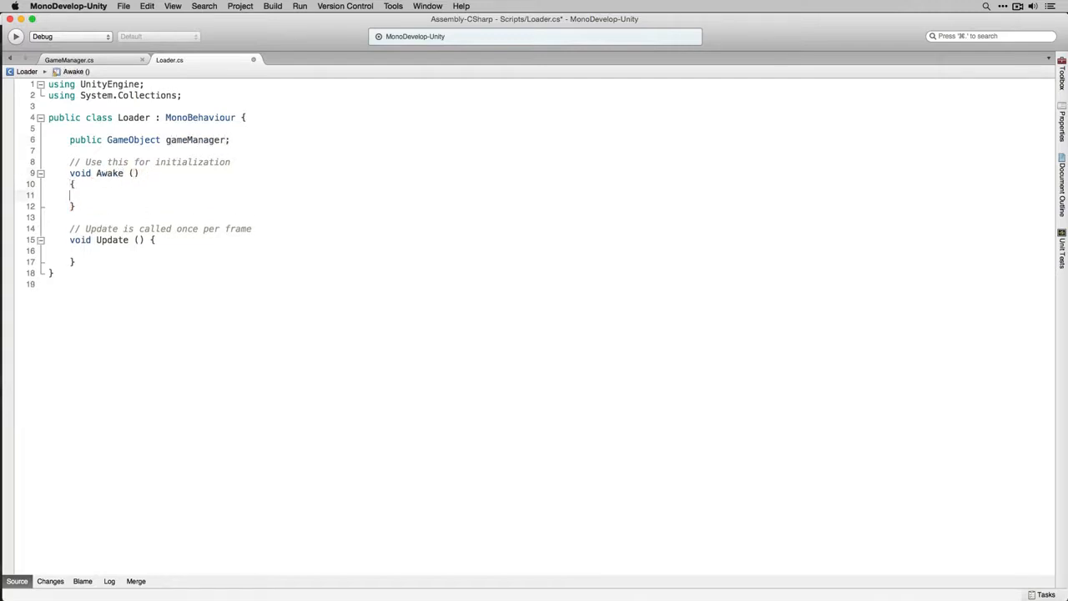
Write `if (GameManager.instance == null)` with `Instantiate(gameManager);` beneath it inside the Awake function.
{"action": "type", "text": "if (Game"}
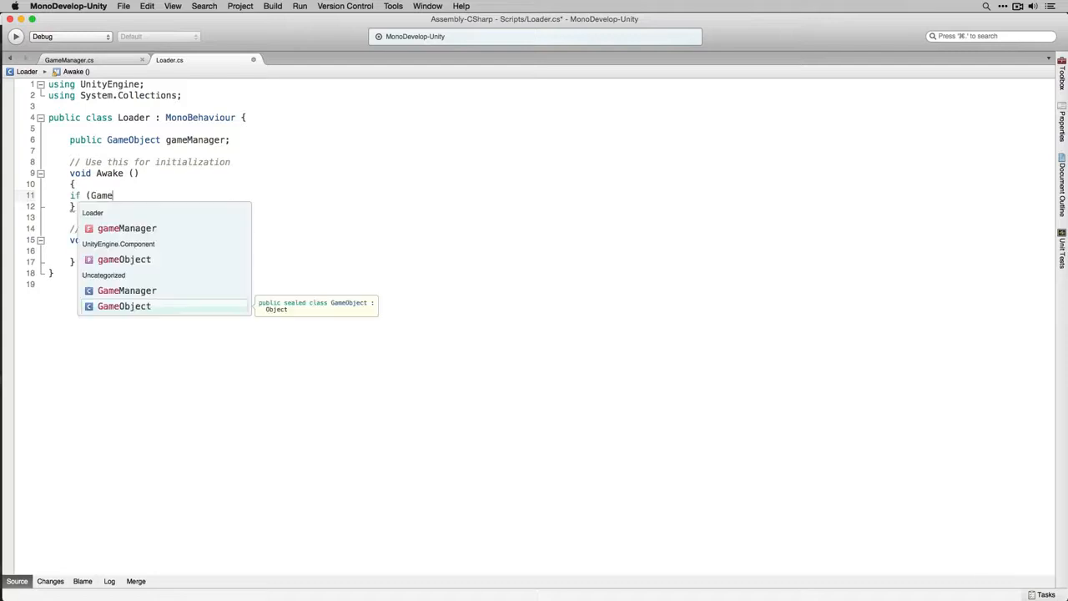
{"action": "type", "text": "Manager.instance"}
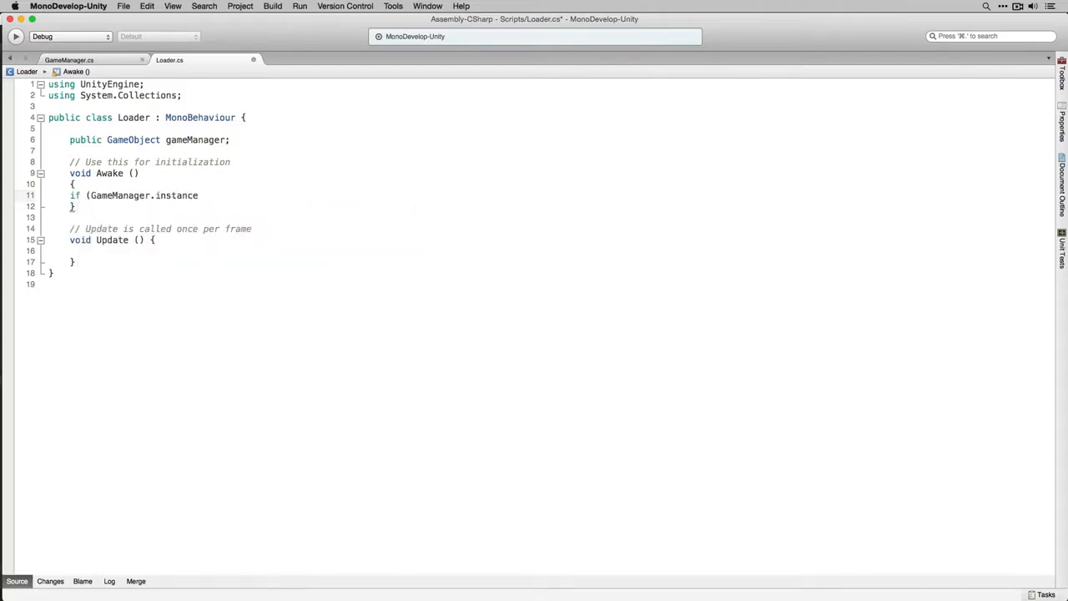
{"action": "type", "text": " == null)"}
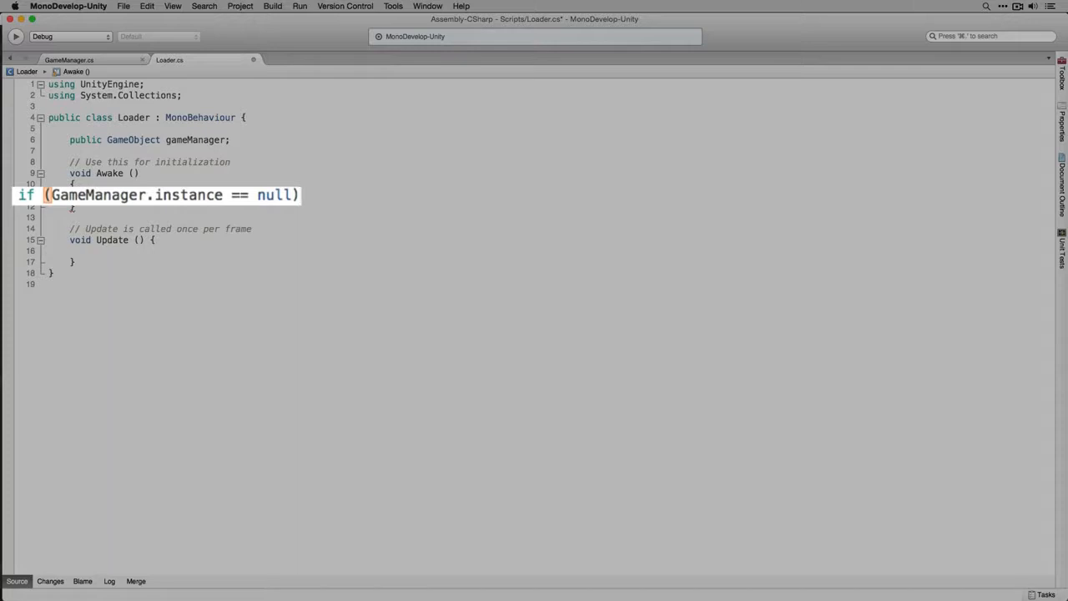
{"action": "key", "text": "Return"}
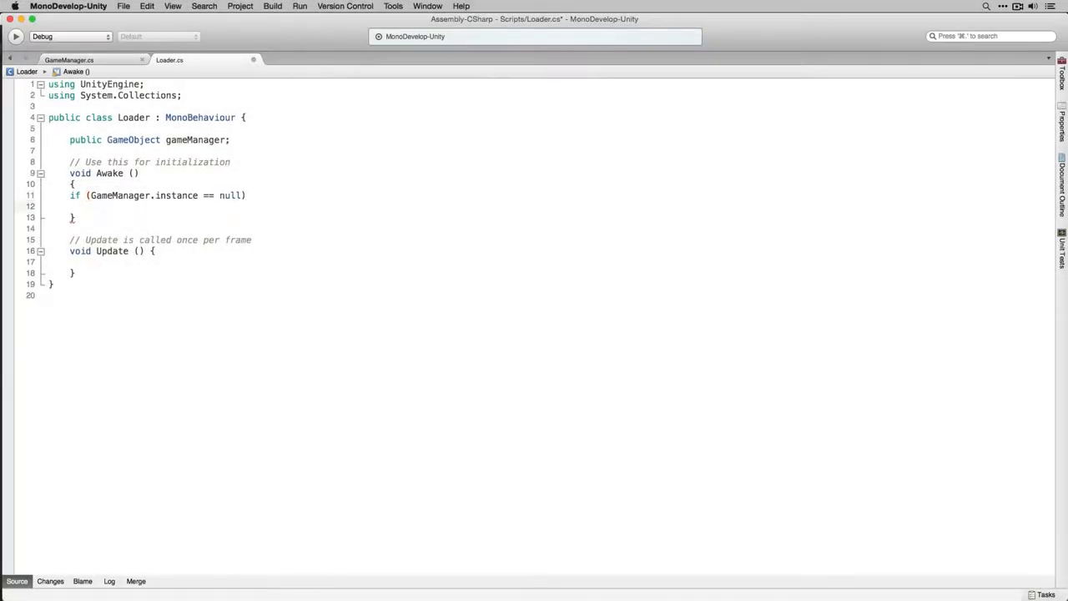
{"action": "type", "text": "Instantiate(gam"}
{"action": "key", "text": "Up"}
{"action": "key", "text": "Return"}
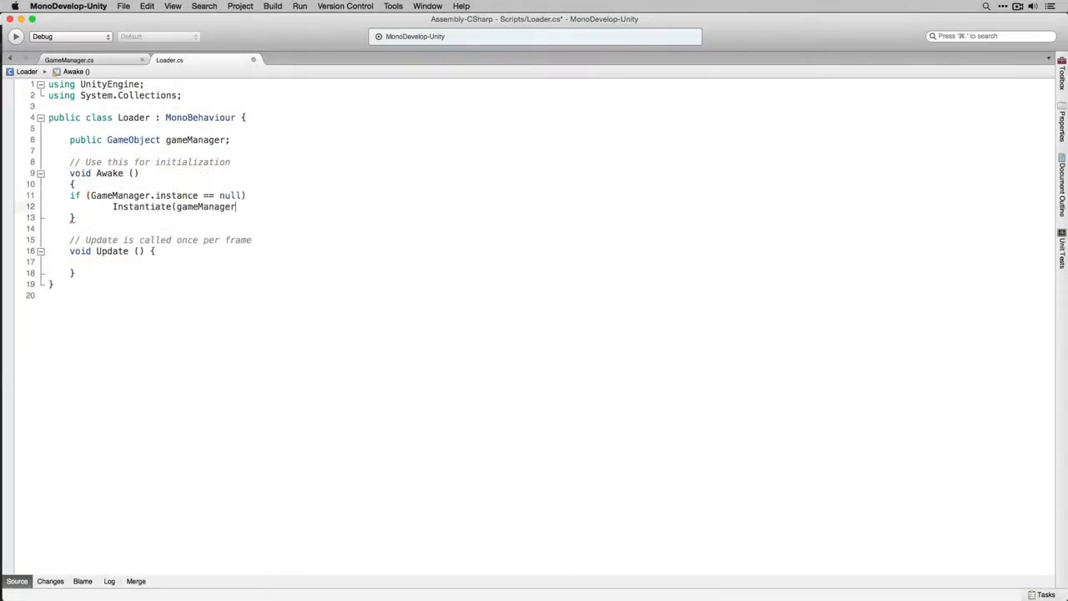
{"action": "type", "text": ");"}
Delete the Update function with its comment and the initialization comment above Awake, and save the Loader script.
{"action": "left_click_drag", "start_coordinate": [108, 274], "coordinate": [19, 238]}
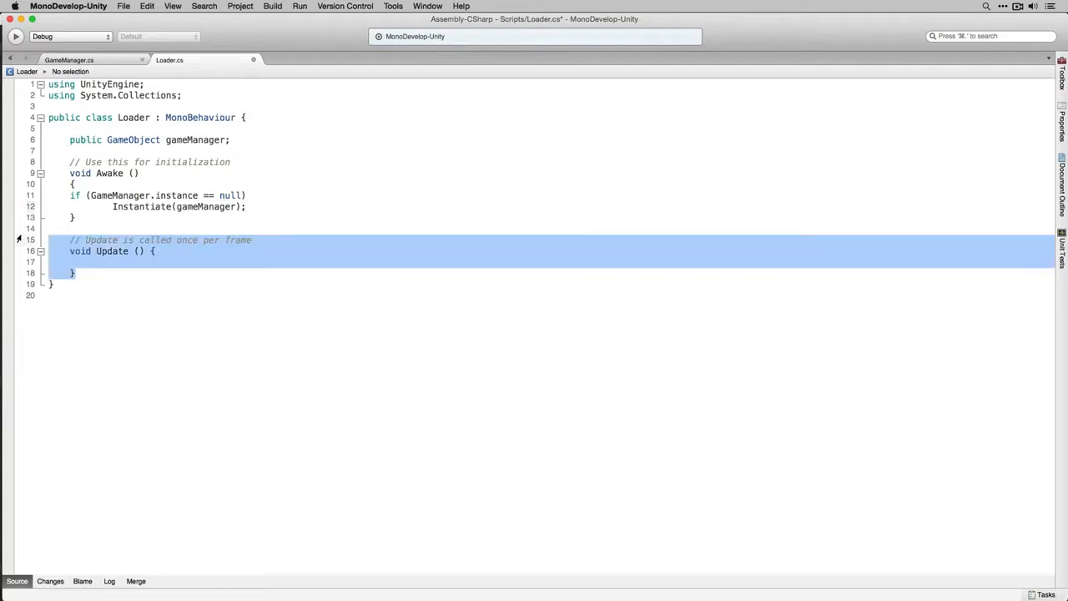
{"action": "key", "text": "BackSpace"}
{"action": "key", "text": "BackSpace"}
{"action": "key", "text": "BackSpace"}
{"action": "left_click_drag", "start_coordinate": [251, 165], "coordinate": [4, 160]}
{"action": "key", "text": "BackSpace"}
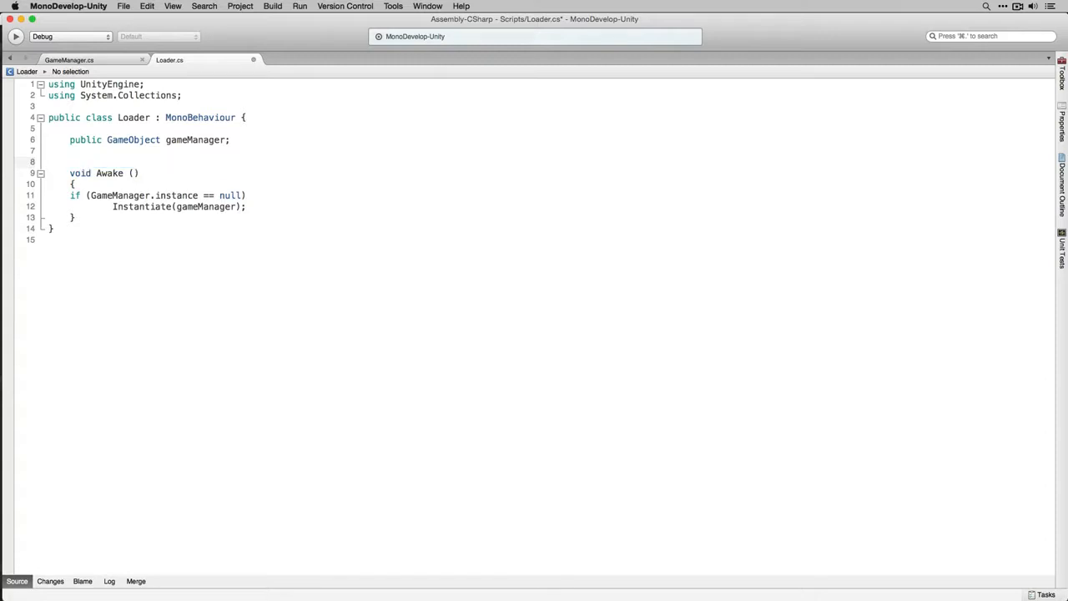
{"action": "key", "text": "super+s"}
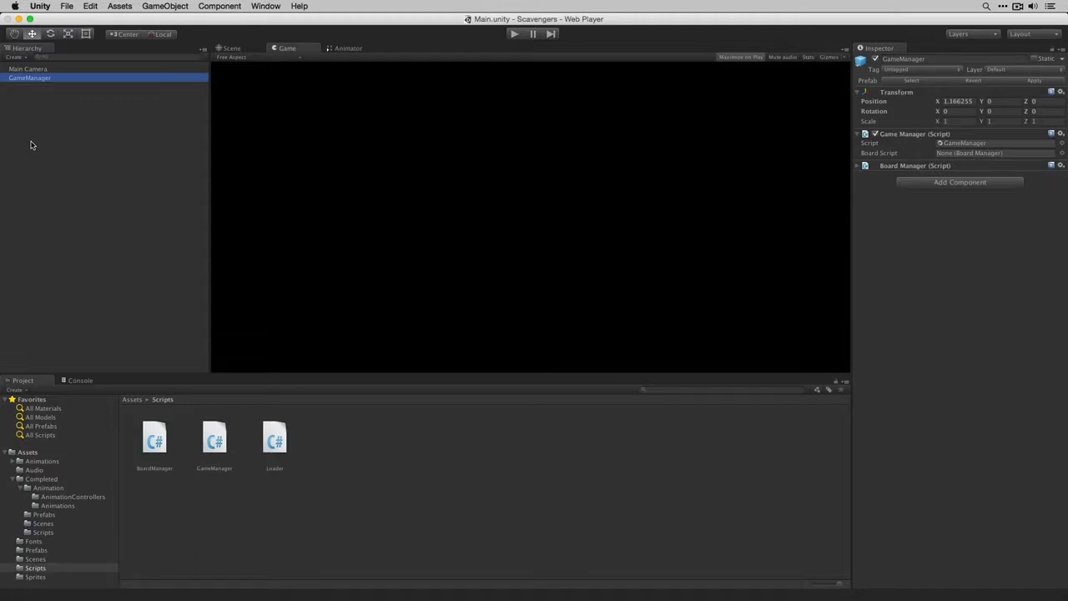
Delete the GameManager object from the scene and attach the Loader script to the Main Camera.
{"action": "key", "text": "super+BackSpace"}
{"action": "key", "text": "Up"}
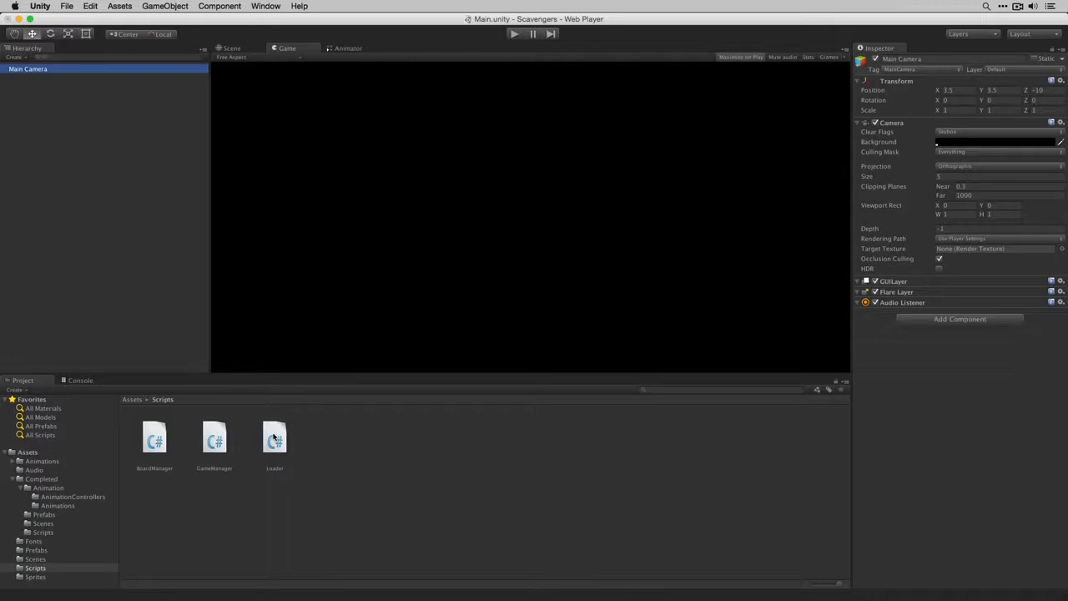
{"action": "left_click_drag", "start_coordinate": [275, 438], "coordinate": [946, 417]}
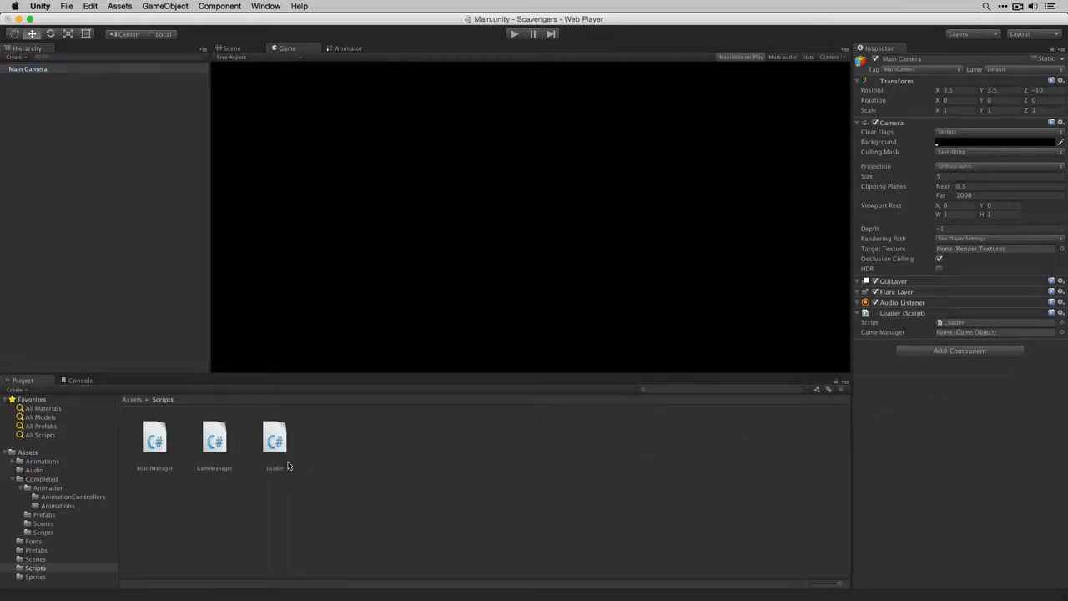
Assign the GameManager prefab to the Loader component's Game Manager slot and play the scene.
{"action": "left_click", "coordinate": [57, 551]}
{"action": "left_click_drag", "start_coordinate": [221, 508], "coordinate": [951, 336]}
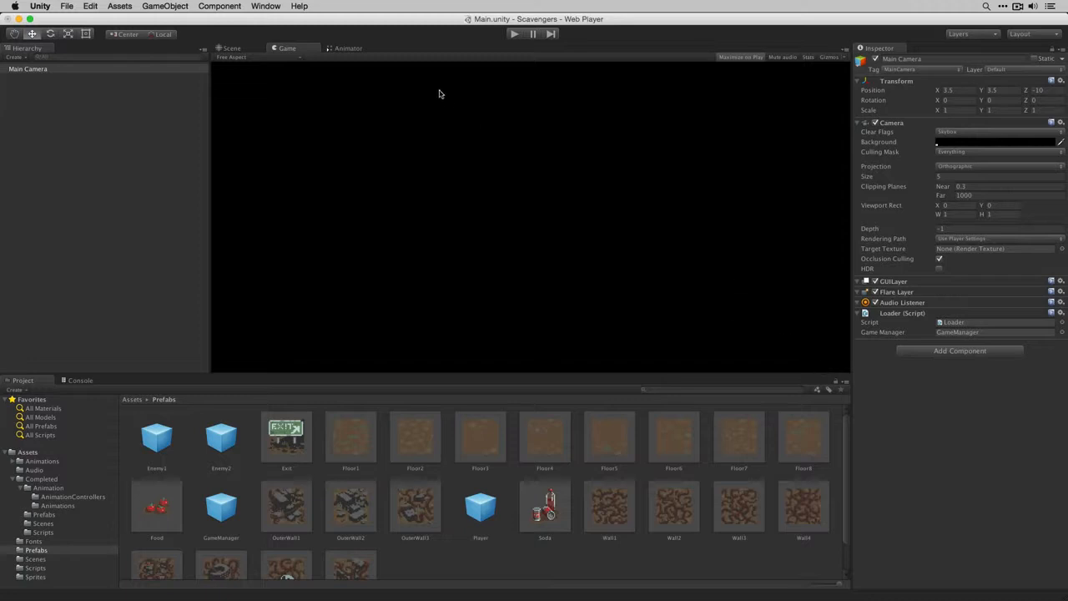
{"action": "left_click", "coordinate": [515, 33]}
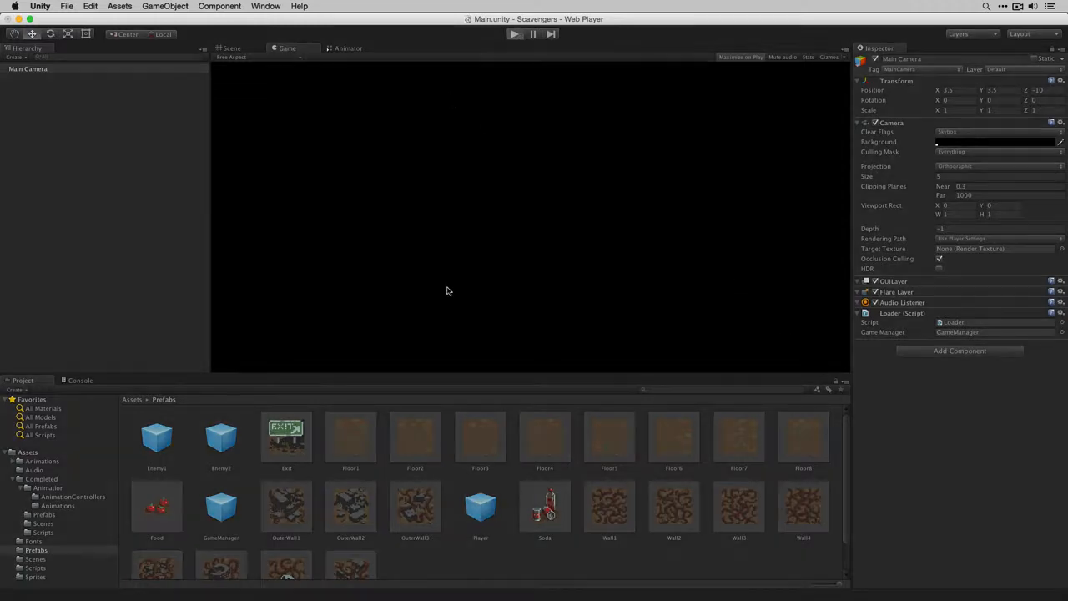